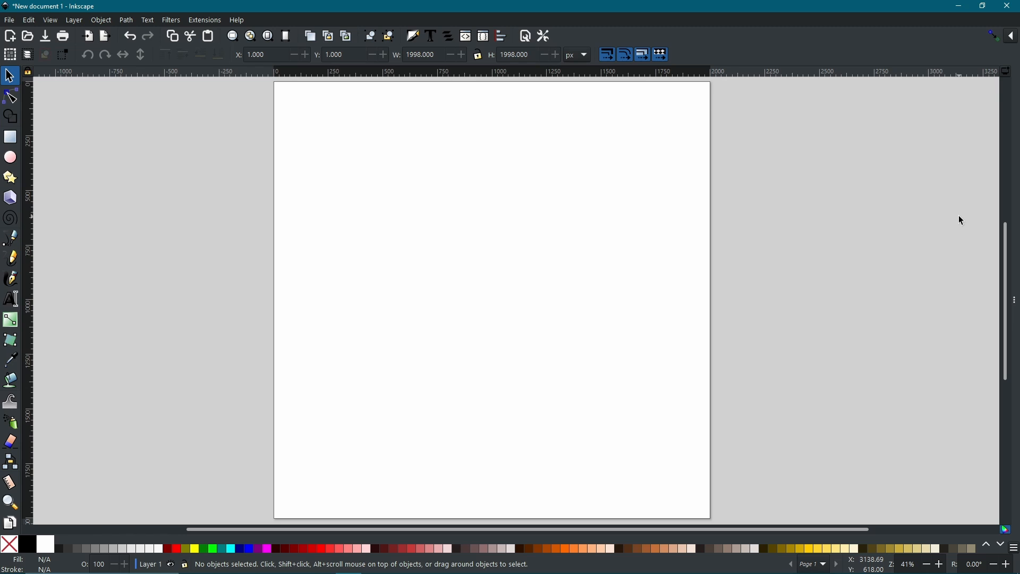
- Draw two overlapping black rectangles on the page, about 861 × 939 px and about 978 × 606 px
{"action": "key", "text": "r"}
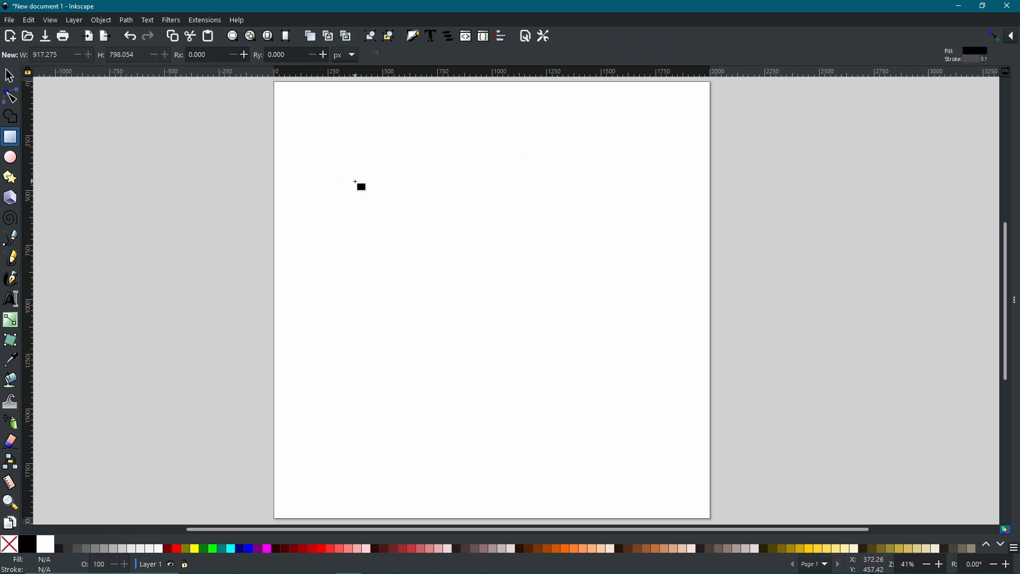
{"action": "left_click_drag", "start_coordinate": [356, 181], "coordinate": [546, 386]}
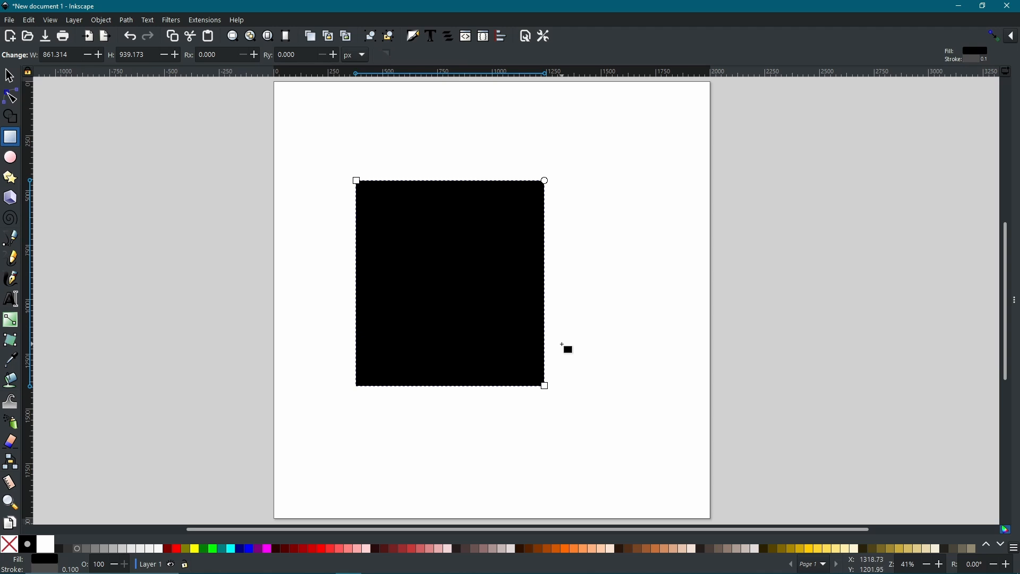
{"action": "left_click_drag", "start_coordinate": [468, 223], "coordinate": [684, 356]}
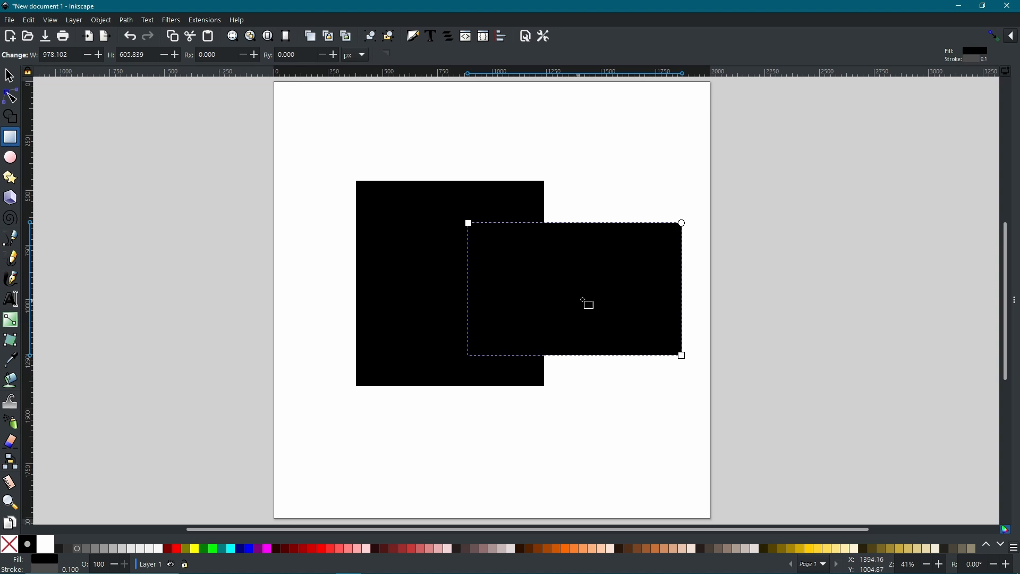
- Undo the wide rectangle's creation and redo it
{"action": "key", "text": "ctrl"}
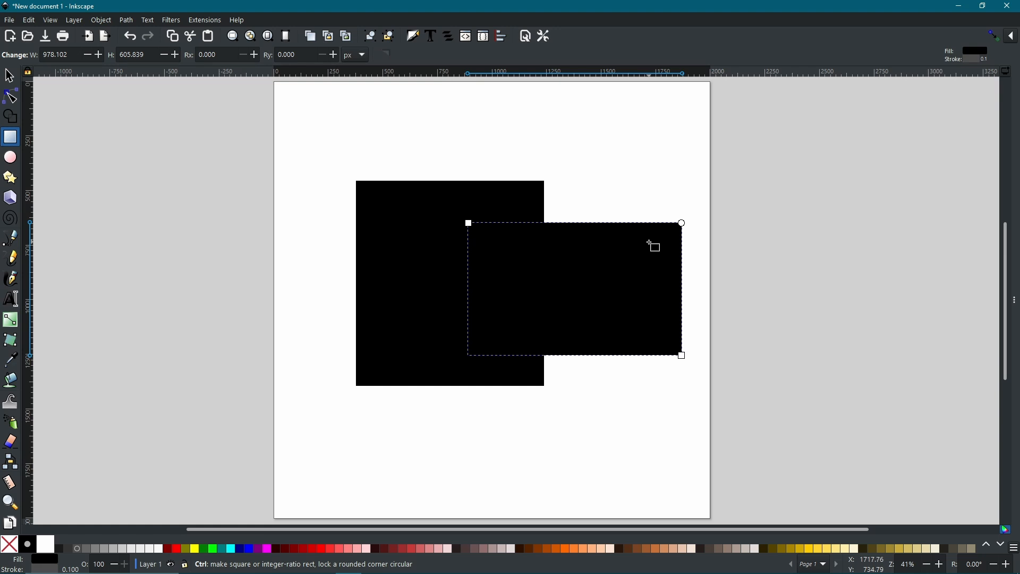
{"action": "key", "text": "ctrl+z"}
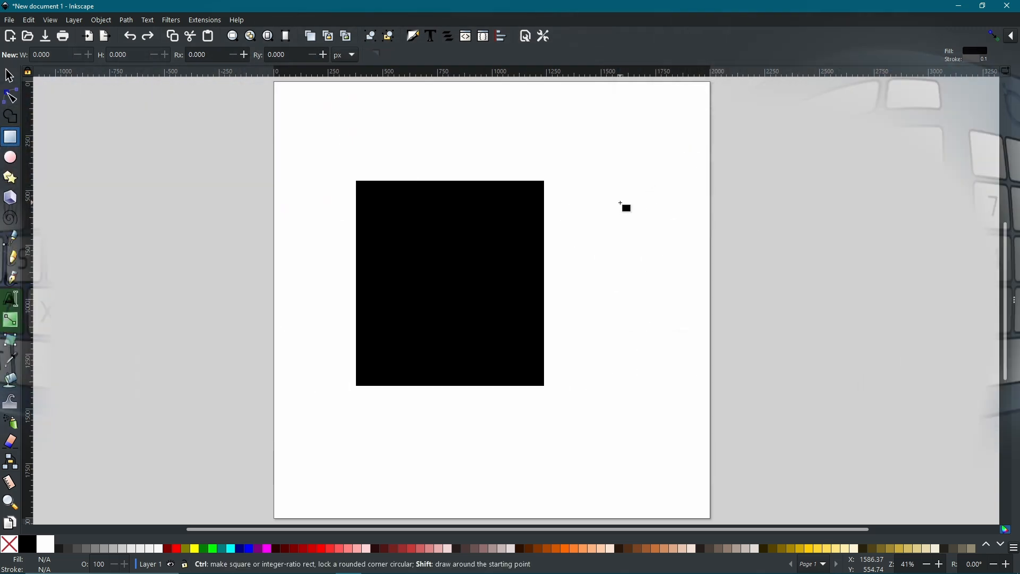
{"action": "key", "text": "ctrl+shift+z"}
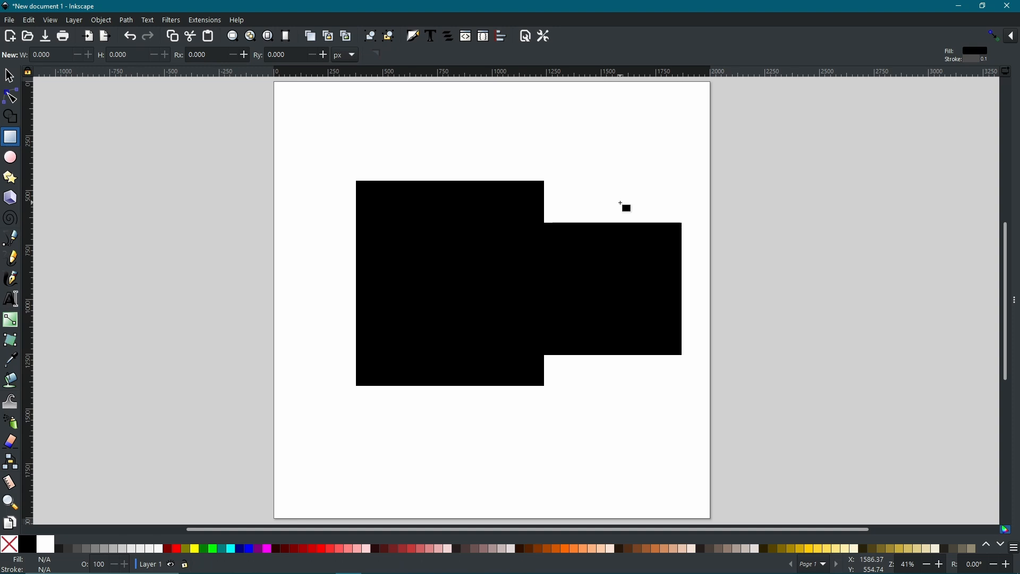
- Draw six additional black rectangles of various sizes around and over the two existing ones
{"action": "left_click_drag", "start_coordinate": [566, 140], "coordinate": [728, 304]}
{"action": "left_click_drag", "start_coordinate": [395, 138], "coordinate": [451, 230]}
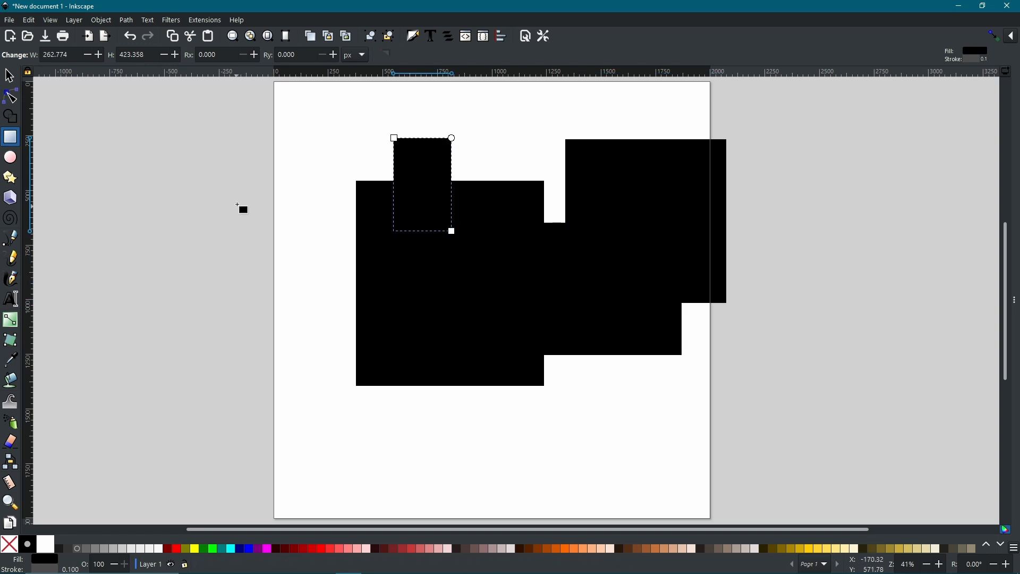
{"action": "left_click_drag", "start_coordinate": [244, 177], "coordinate": [398, 271]}
{"action": "left_click_drag", "start_coordinate": [226, 300], "coordinate": [369, 395]}
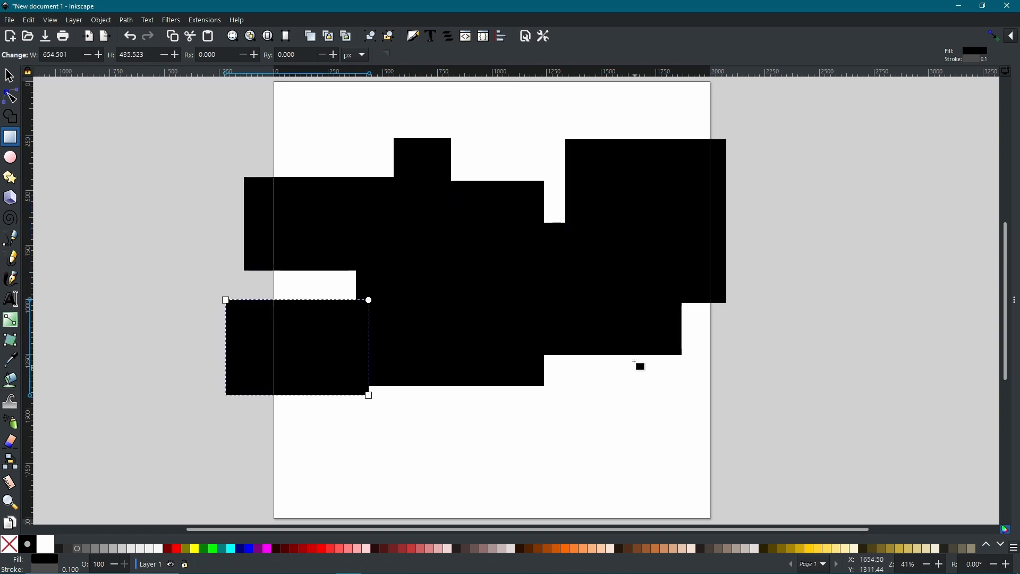
{"action": "left_click_drag", "start_coordinate": [637, 361], "coordinate": [776, 444]}
{"action": "left_click_drag", "start_coordinate": [661, 215], "coordinate": [849, 341]}
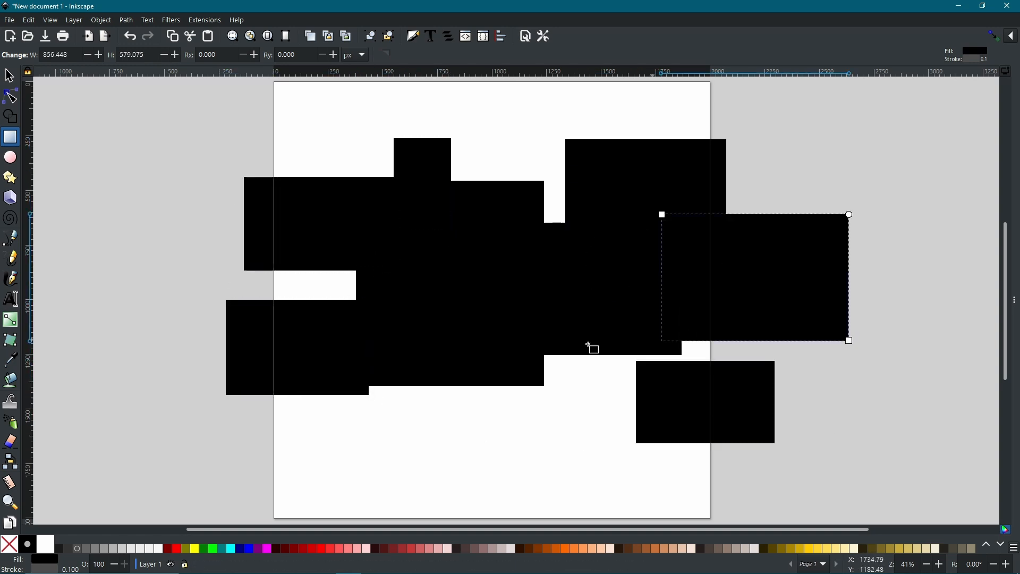
- Undo the six additional rectangles, keeping only the first two
{"action": "key", "text": "ctrl+z"}
{"action": "key", "text": "ctrl+z"}
{"action": "key", "text": "ctrl+z"}
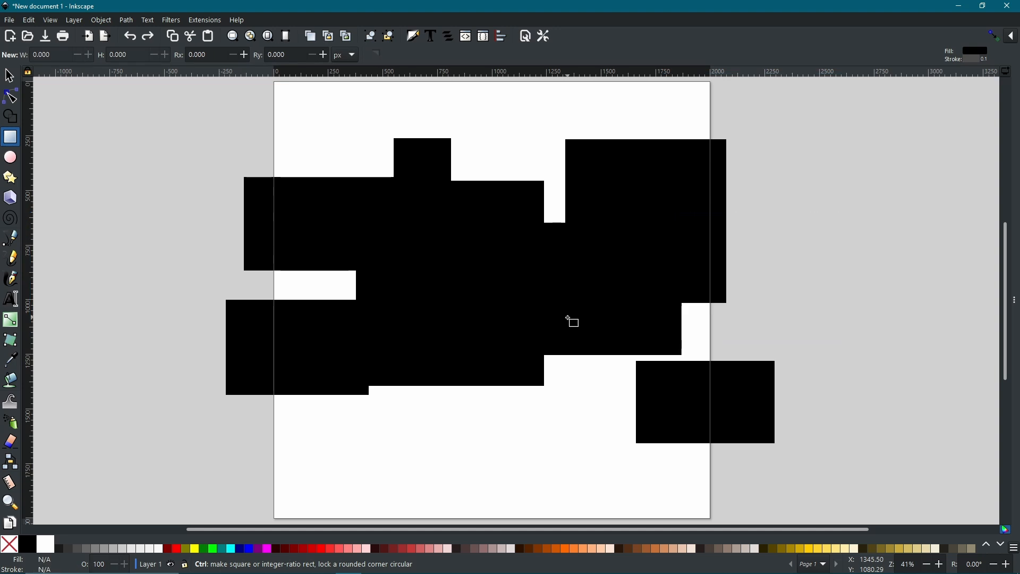
{"action": "key", "text": "ctrl+z"}
{"action": "key", "text": "ctrl+z"}
{"action": "key", "text": "ctrl+z"}
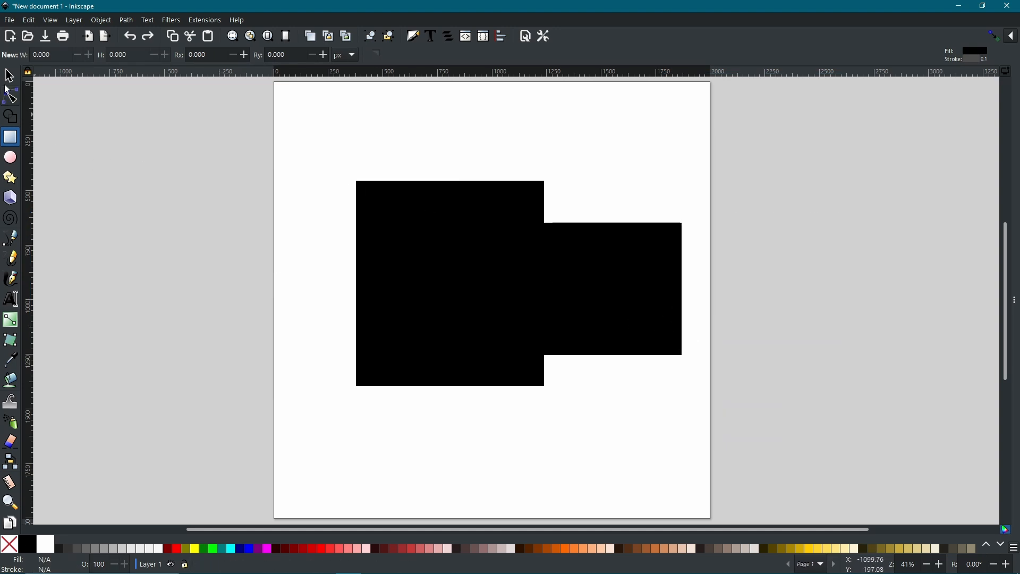
- Try moving the wide rectangle to the page's upper-left area, and undo the move
{"action": "key", "text": "s"}
{"action": "left_click_drag", "start_coordinate": [643, 303], "coordinate": [458, 177]}
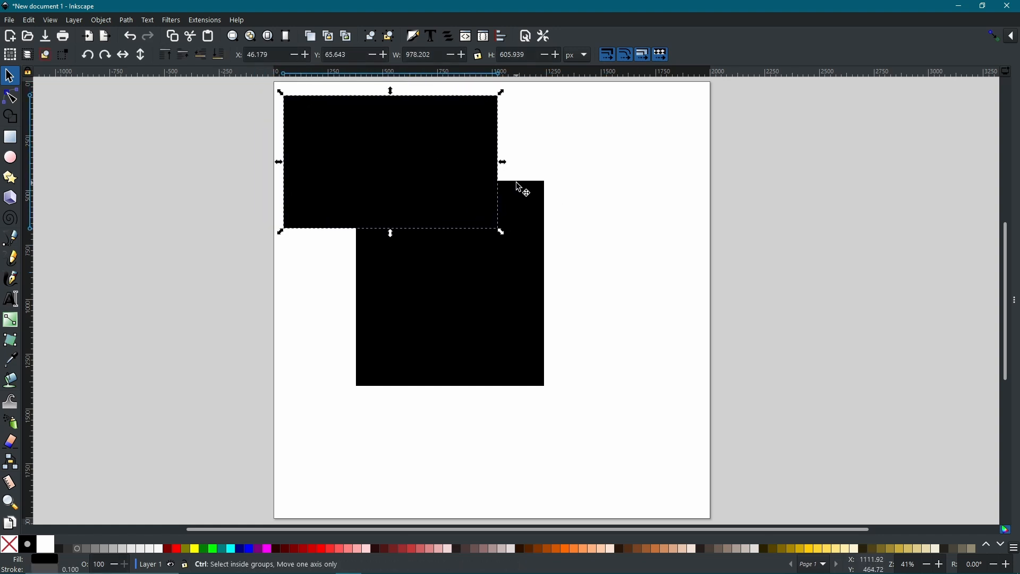
{"action": "key", "text": "ctrl+z"}
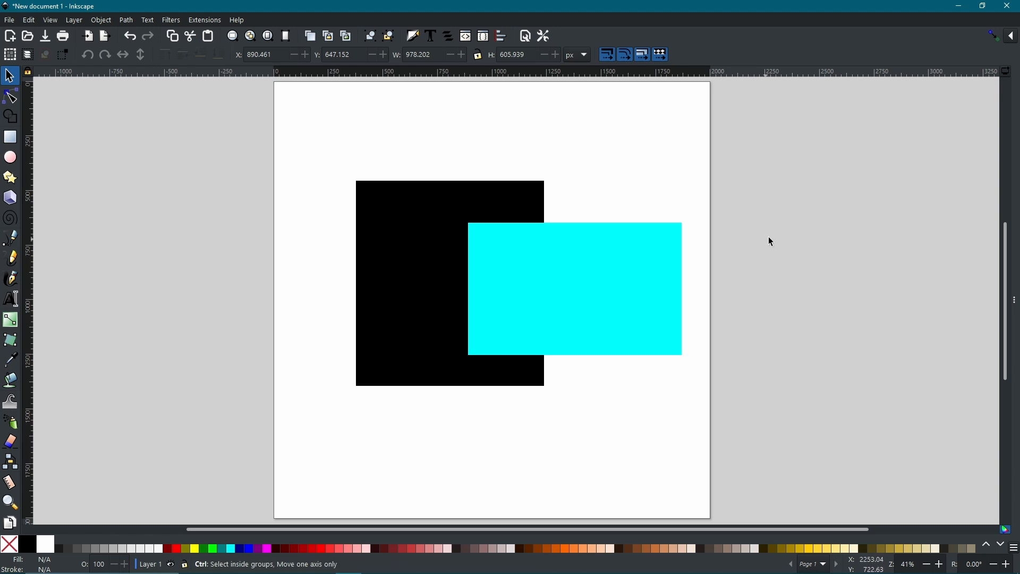
- Copy the cyan rectangle and paste four copies around the page
{"action": "left_click", "coordinate": [617, 255]}
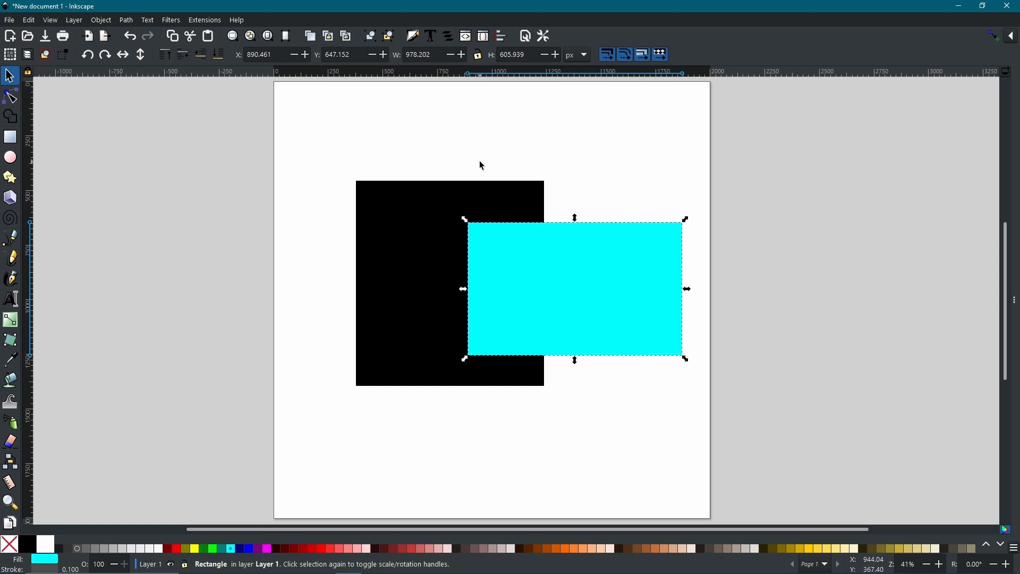
{"action": "key", "text": "ctrl"}
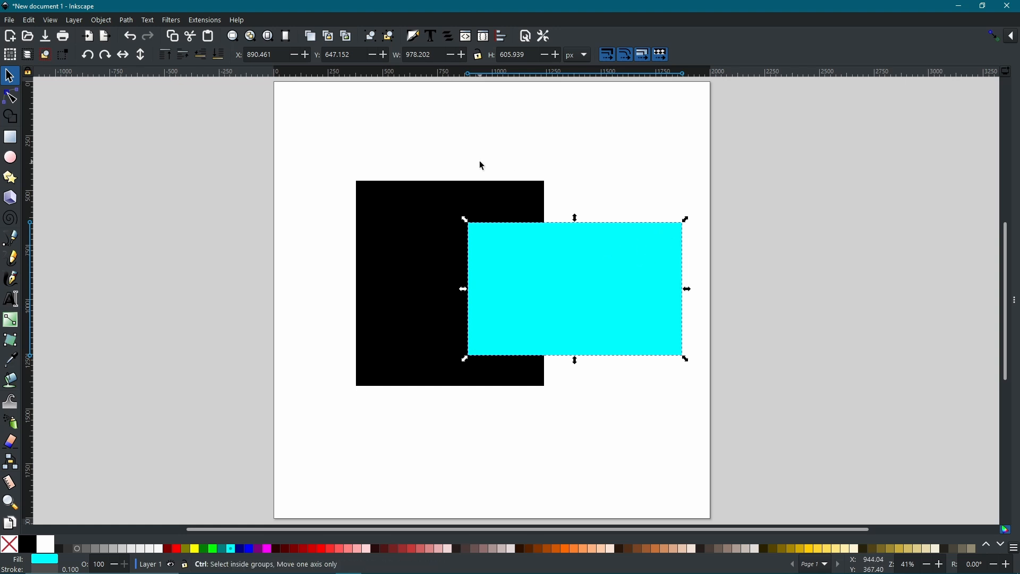
{"action": "key", "text": "ctrl+v"}
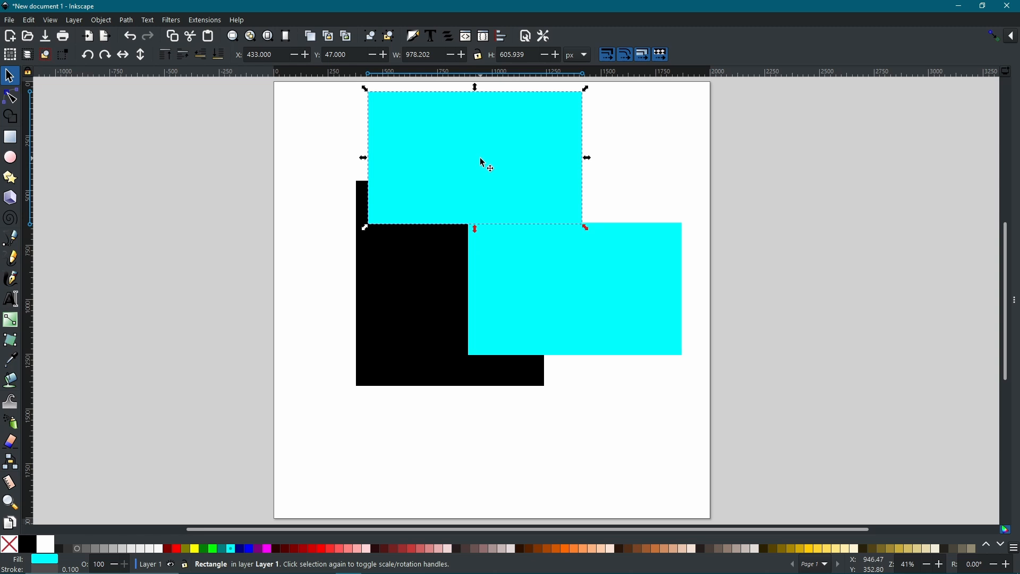
{"action": "key", "text": "ctrl+v"}
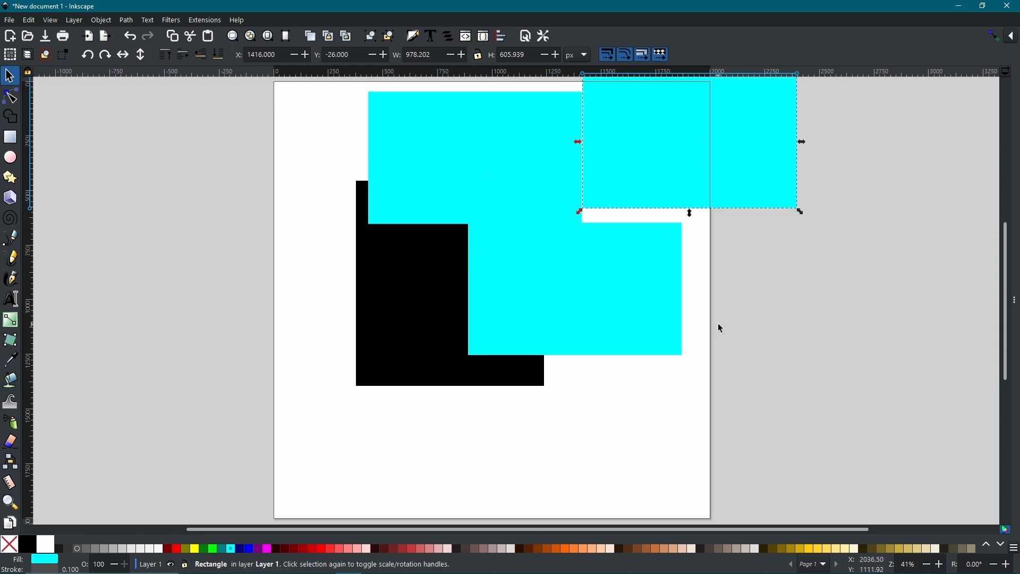
{"action": "key", "text": "ctrl+v"}
{"action": "key", "text": "ctrl+v"}
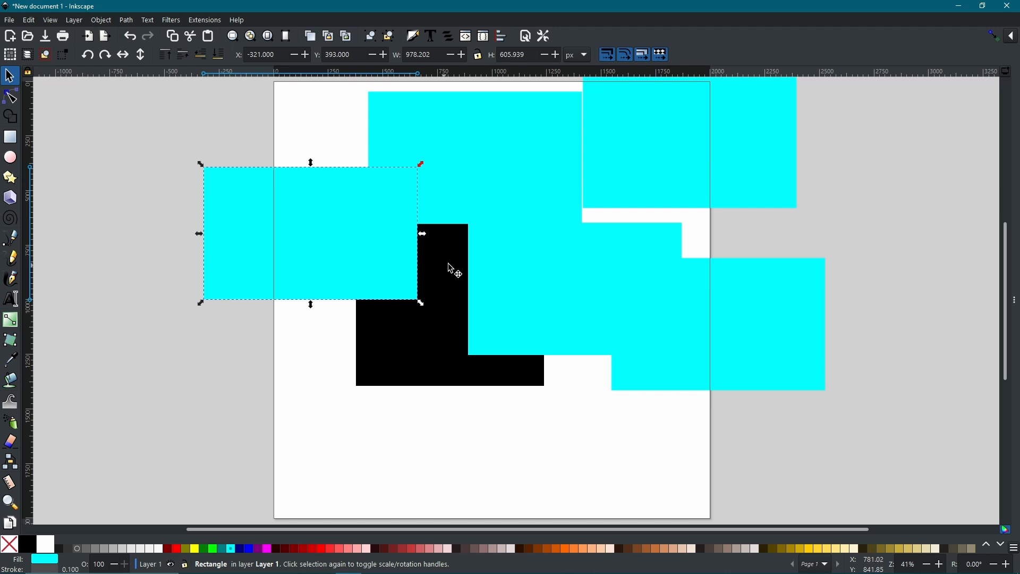
- Undo the four pasted cyan rectangles
{"action": "key", "text": "ctrl"}
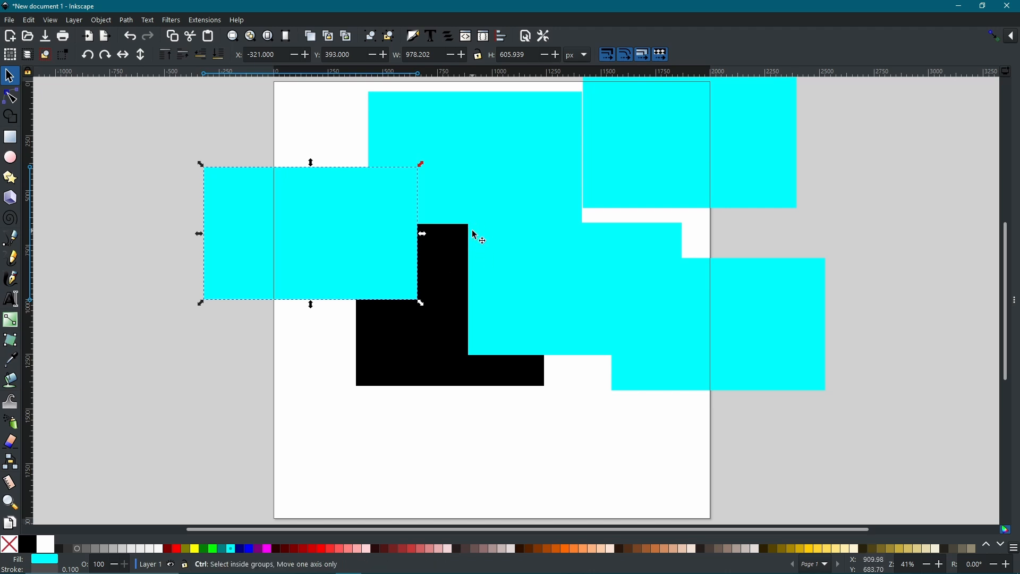
{"action": "key", "text": "ctrl+z"}
{"action": "key", "text": "ctrl+z"}
{"action": "key", "text": "ctrl+z"}
{"action": "key", "text": "ctrl+z"}
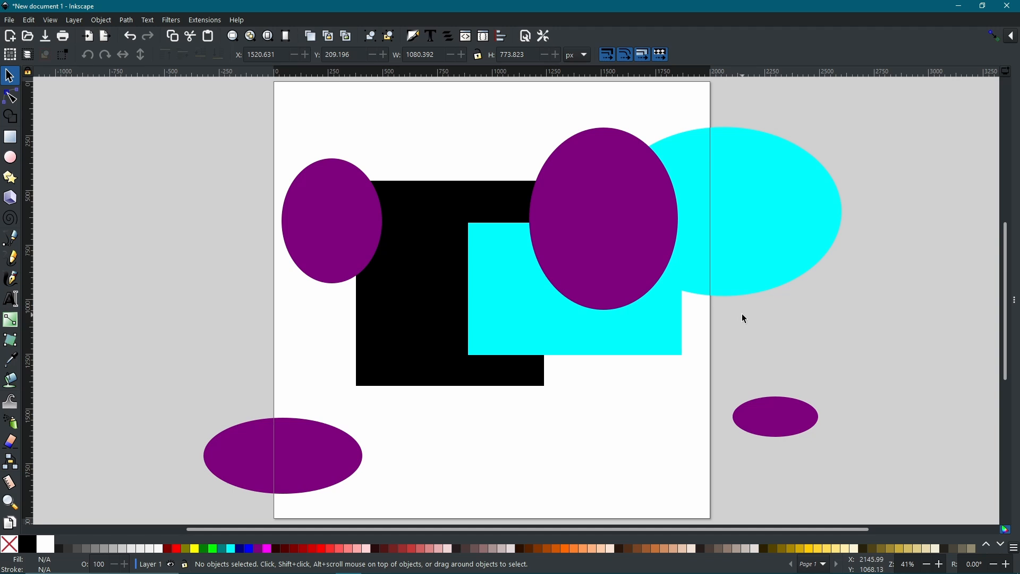
- Select all seven rectangles and ellipses on and around the page
{"action": "key", "text": "ctrl"}
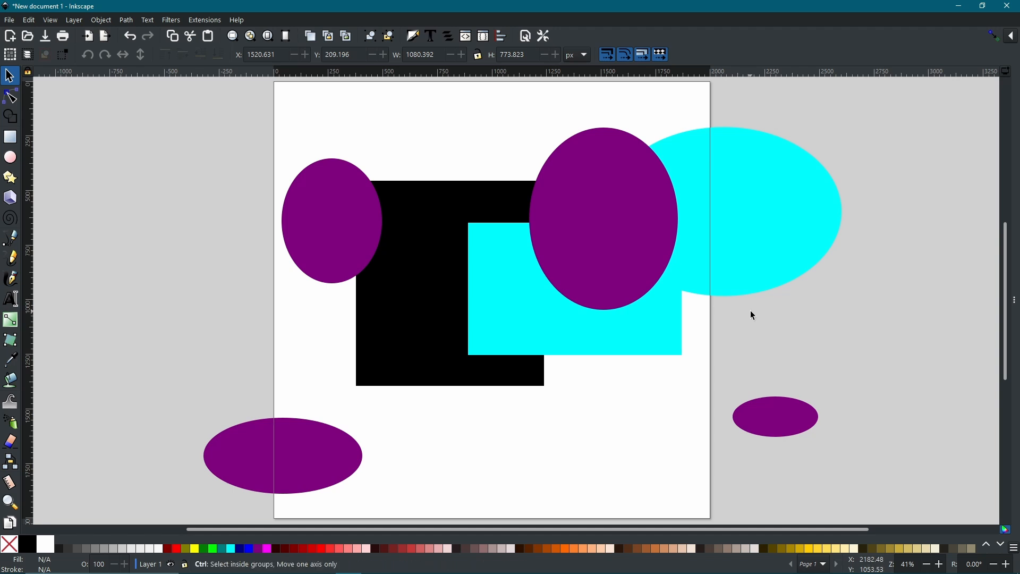
{"action": "key", "text": "ctrl+a"}
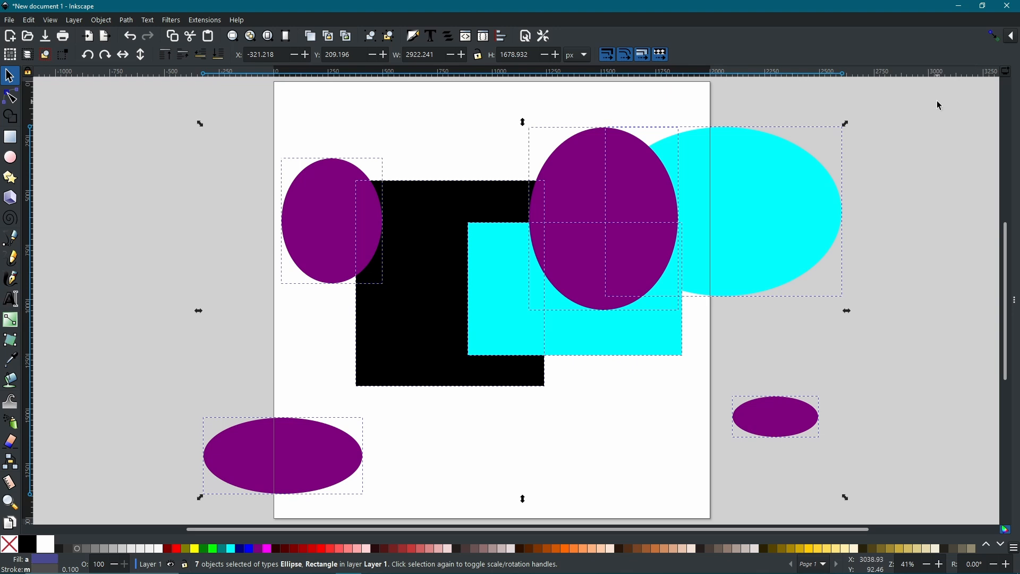
{"action": "left_click_drag", "start_coordinate": [923, 97], "coordinate": [129, 522]}
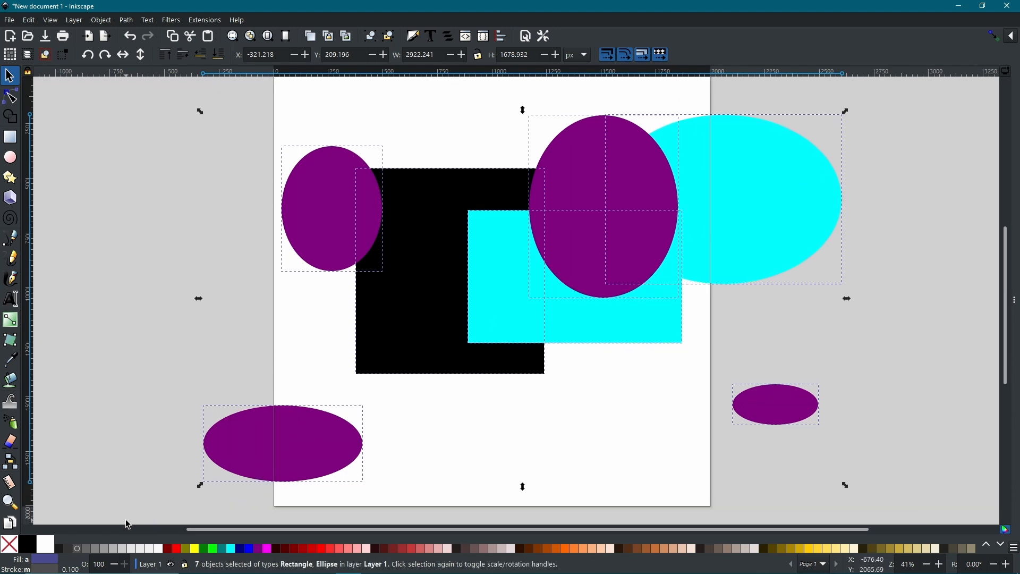
- Duplicate the large purple ellipse and place the copy below and to its right, at about X 1674, Y 594 px
{"action": "left_click", "coordinate": [570, 177]}
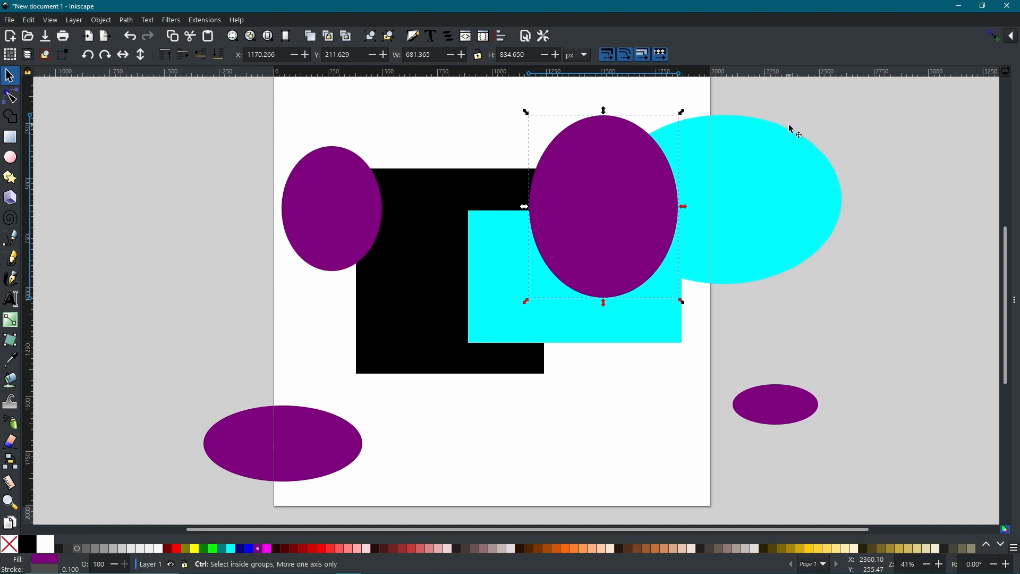
{"action": "key", "text": "ctrl+d"}
{"action": "left_click_drag", "start_coordinate": [581, 201], "coordinate": [688, 272]}
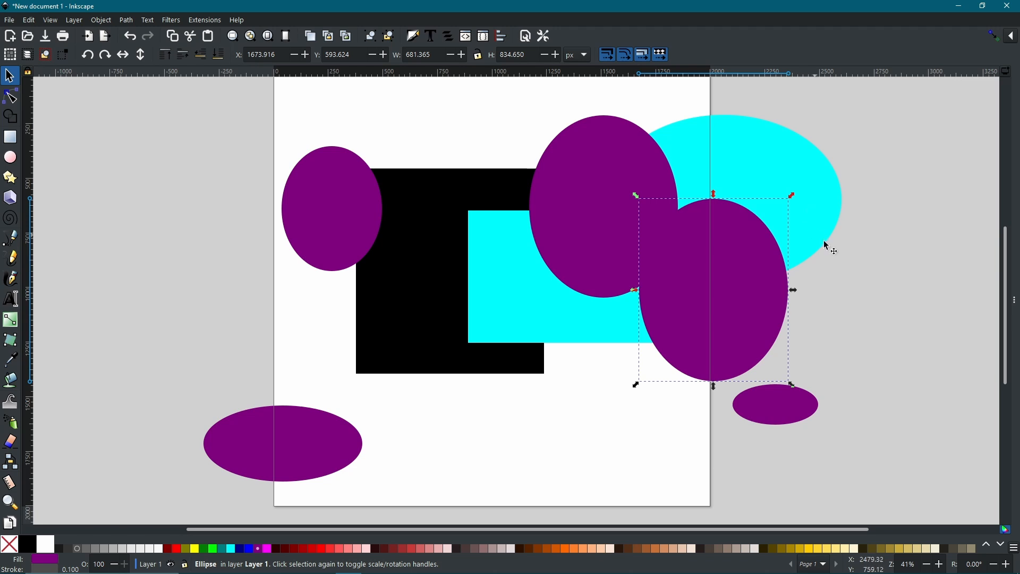
- Duplicate the four ellipses on the page's right side together and move the copies left to about X -757, Y 180 px
{"action": "left_click_drag", "start_coordinate": [875, 476], "coordinate": [492, 91]}
{"action": "key", "text": "ctrl"}
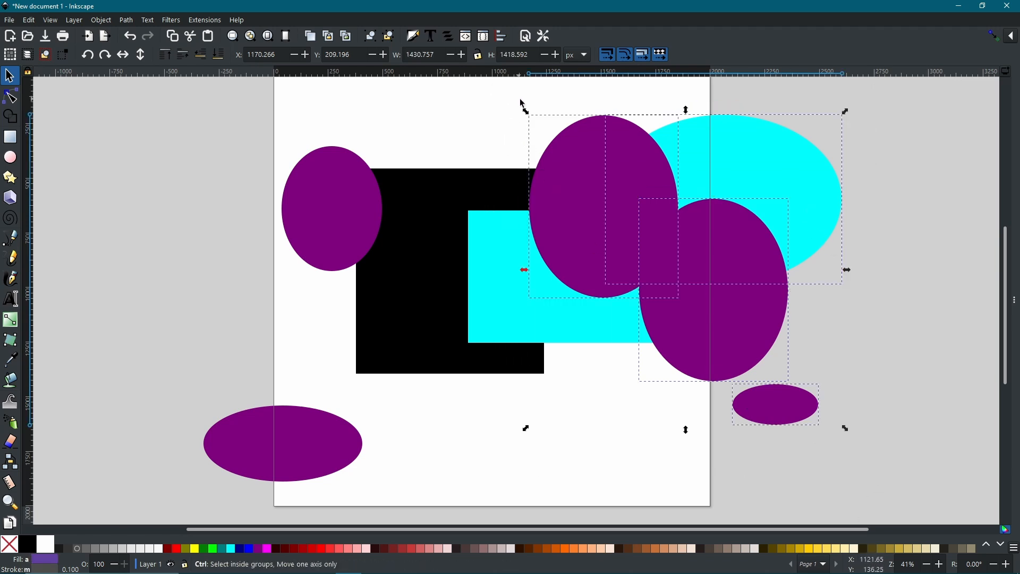
{"action": "key", "text": "ctrl+d"}
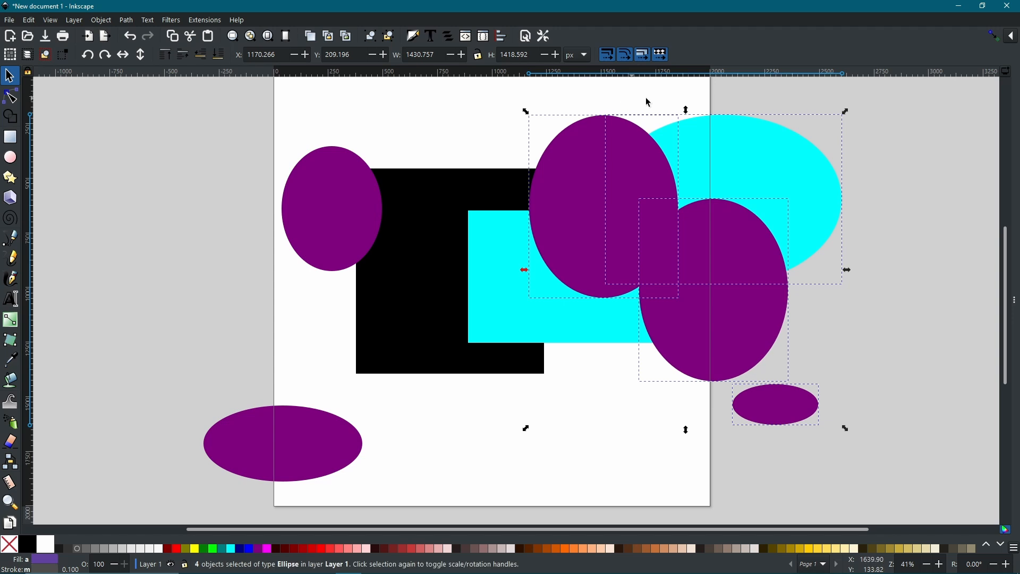
{"action": "left_click_drag", "start_coordinate": [791, 150], "coordinate": [374, 144]}
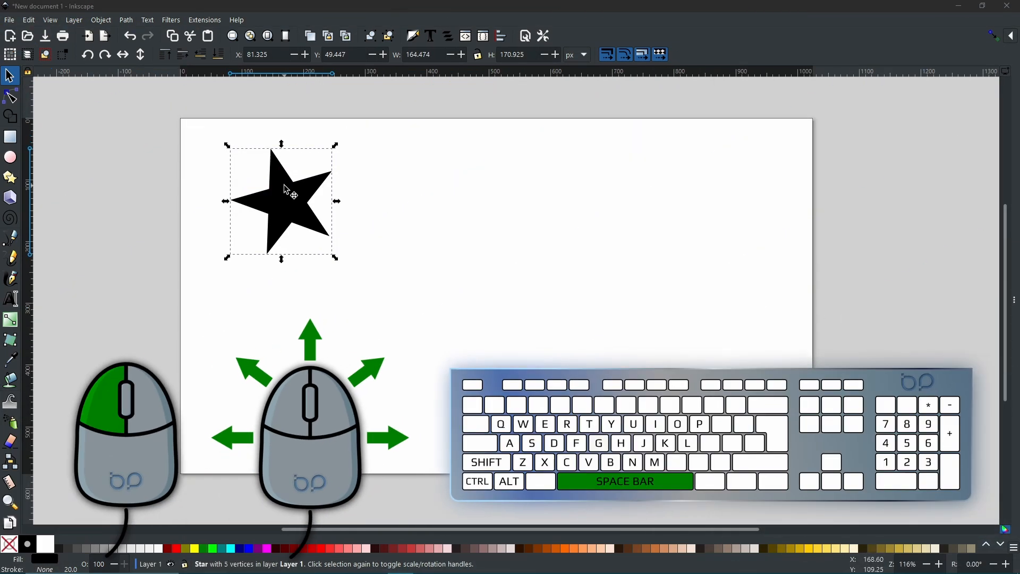
- Stamp a series of copies of the black star while moving it across the page to the right
{"action": "left_click_drag", "start_coordinate": [317, 226], "coordinate": [777, 258]}
{"action": "key", "text": "space"}
{"action": "key", "text": "space"}
{"action": "key", "text": "space"}
{"action": "key", "text": "space"}
{"action": "key", "text": "space"}
{"action": "key", "text": "space"}
{"action": "key", "text": "space"}
{"action": "key", "text": "space"}
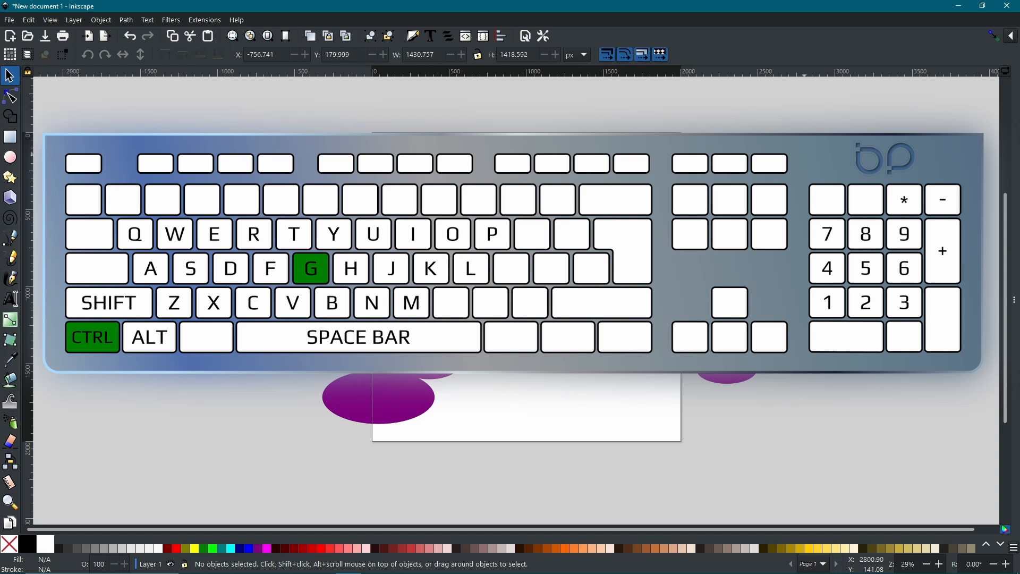
- Group all the shapes and scale the group down around its centre to about 1829 × 930 px
{"action": "key", "text": "ctrl+a"}
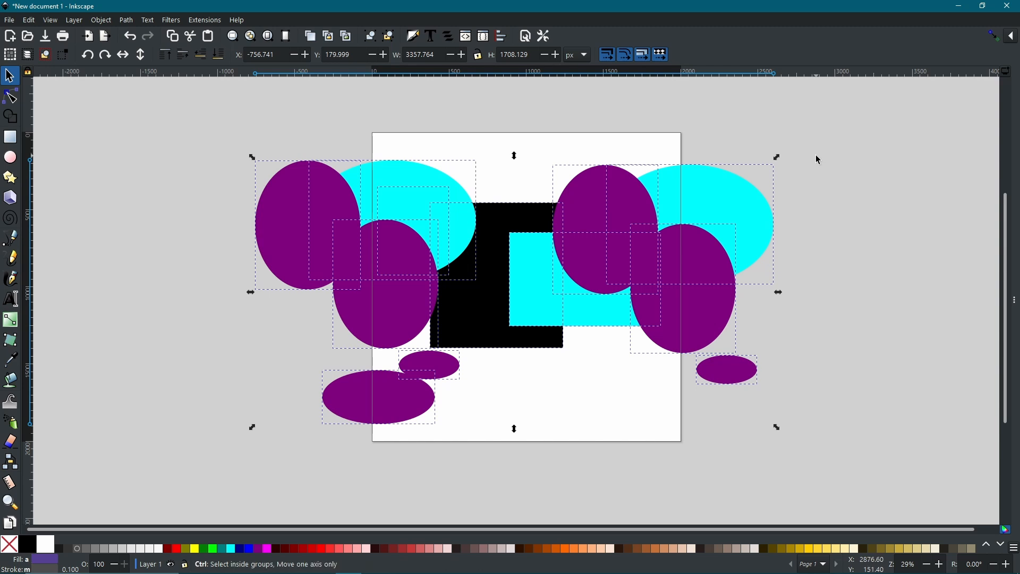
{"action": "key", "text": "ctrl+g"}
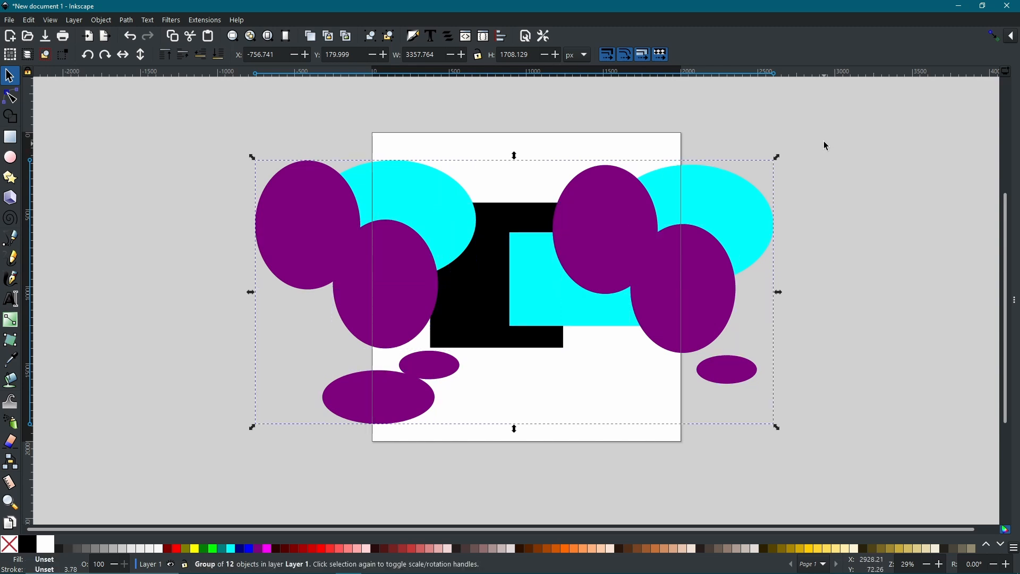
{"action": "left_click_drag", "start_coordinate": [778, 160], "coordinate": [799, 236]}
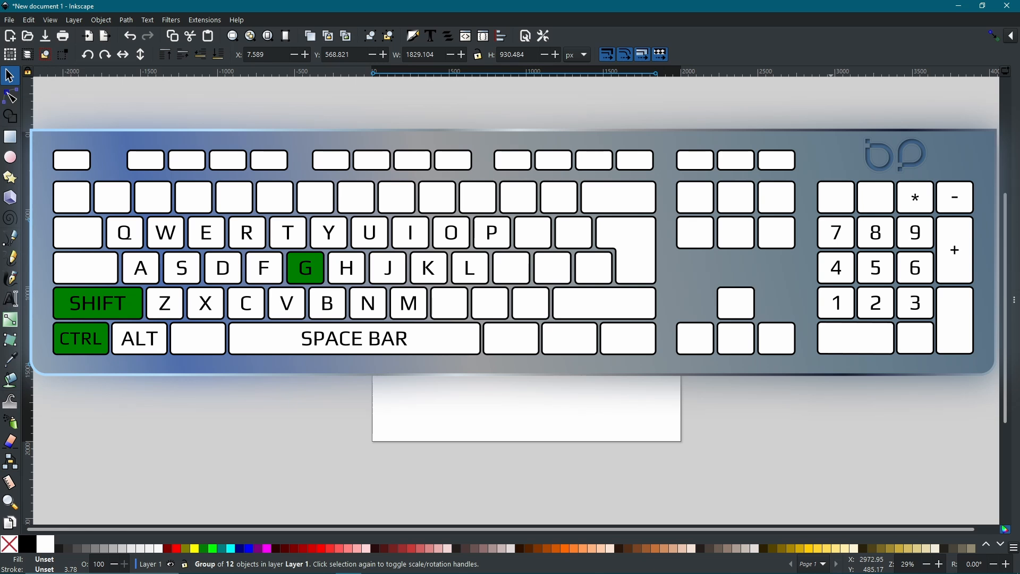
- Ungroup the scaled-down group into its individual ellipses and rectangles
{"action": "key", "text": "ctrl"}
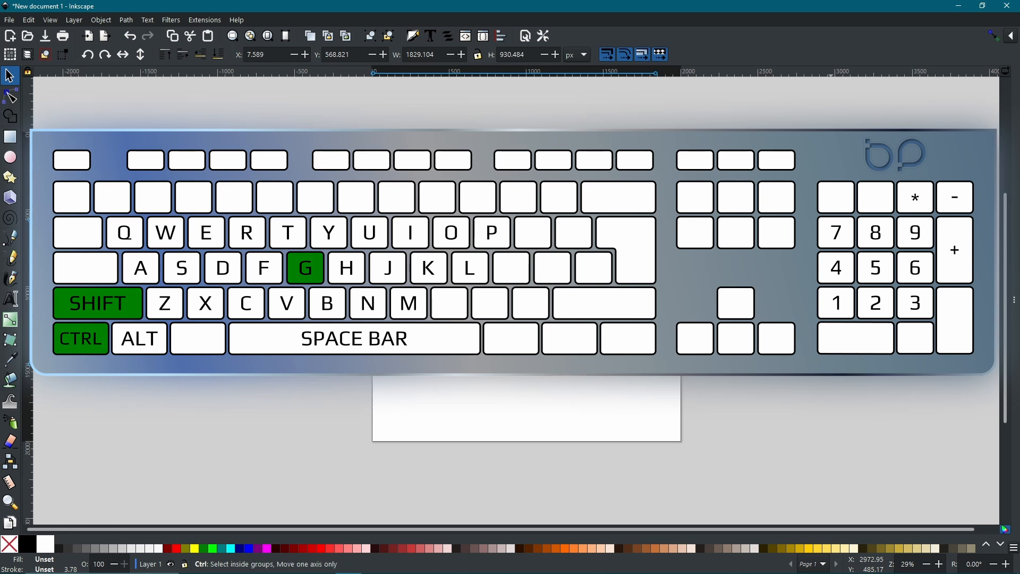
{"action": "key", "text": "ctrl"}
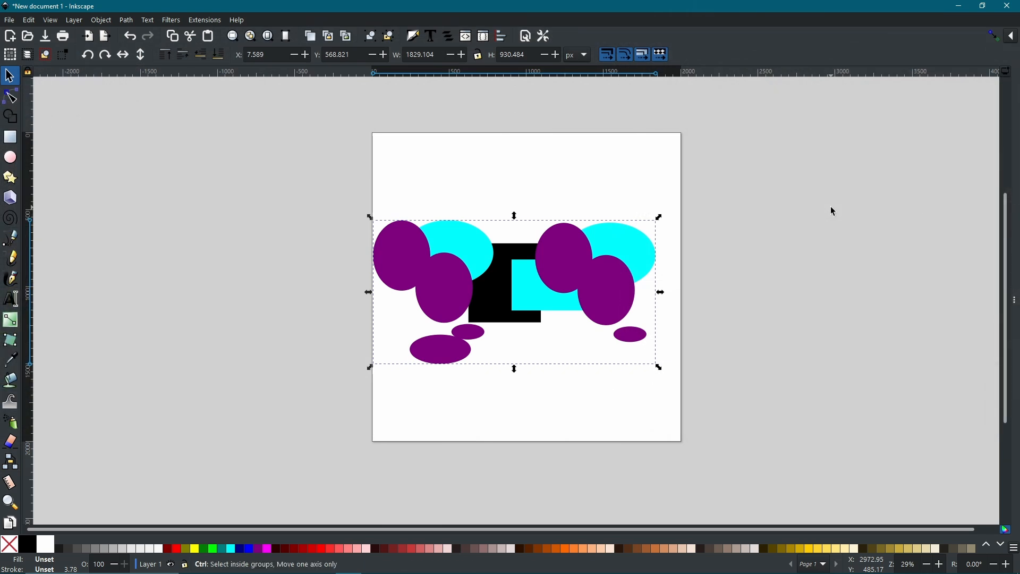
{"action": "key", "text": "shift"}
{"action": "key", "text": "ctrl+shift+g"}
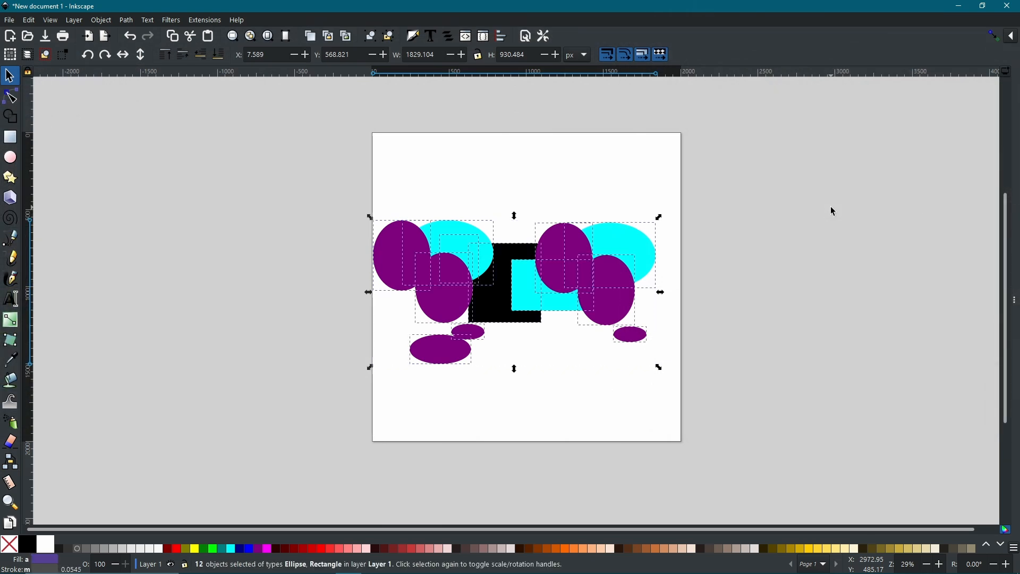
- Select both cyan ellipses, the black rectangle, the large lower purple ellipse and the small purple ellipse together, and clear the selection
{"action": "left_click", "coordinate": [665, 238]}
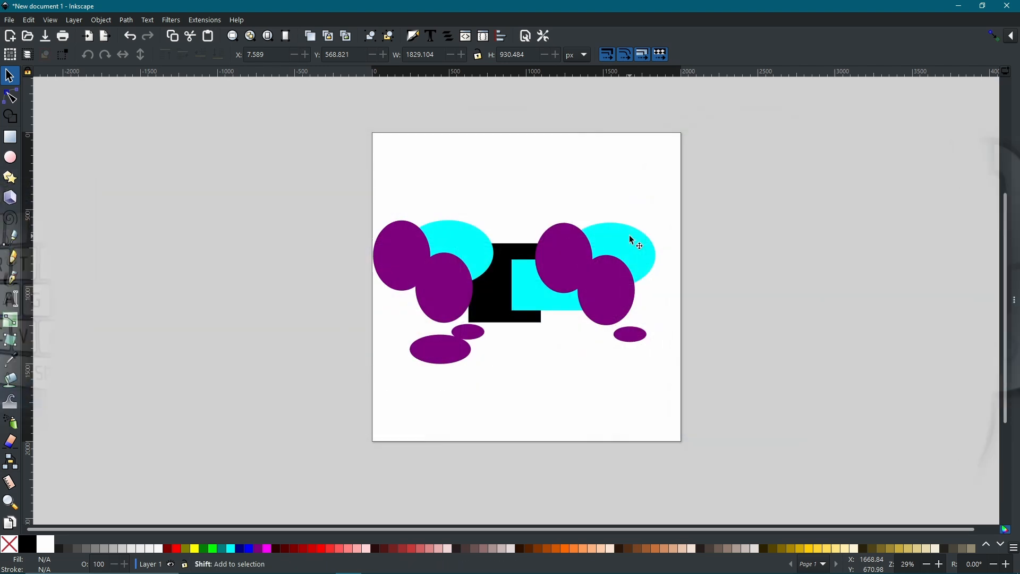
{"action": "left_click", "coordinate": [631, 237]}
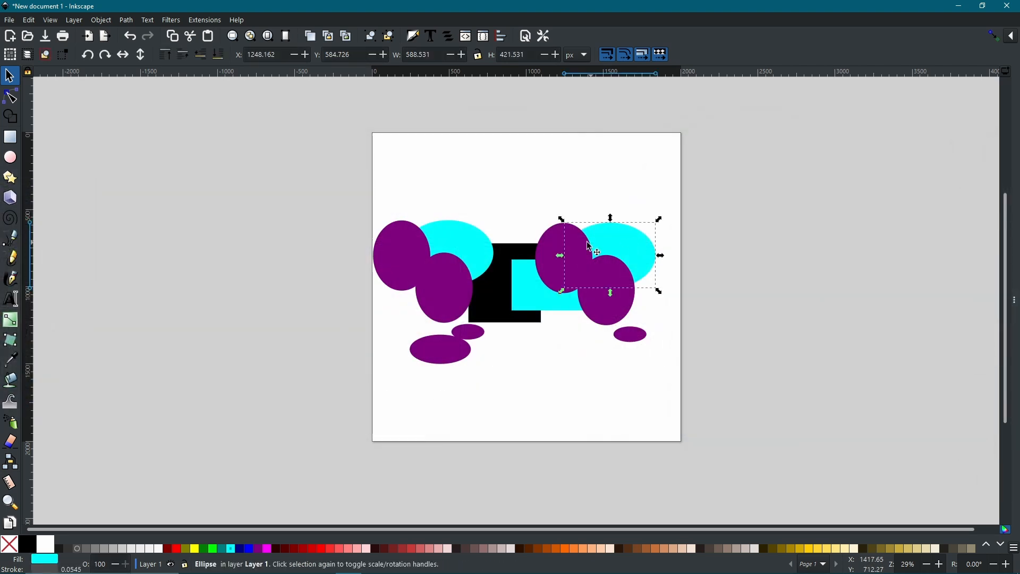
{"action": "left_click", "coordinate": [485, 251], "text": "shift"}
{"action": "left_click", "coordinate": [495, 314], "text": "shift"}
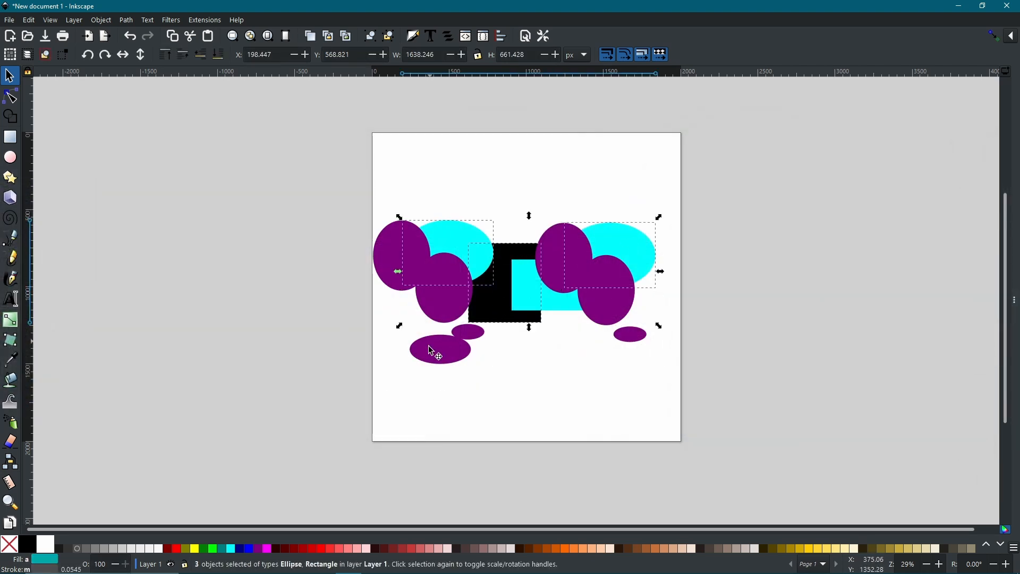
{"action": "left_click", "coordinate": [455, 359], "text": "shift"}
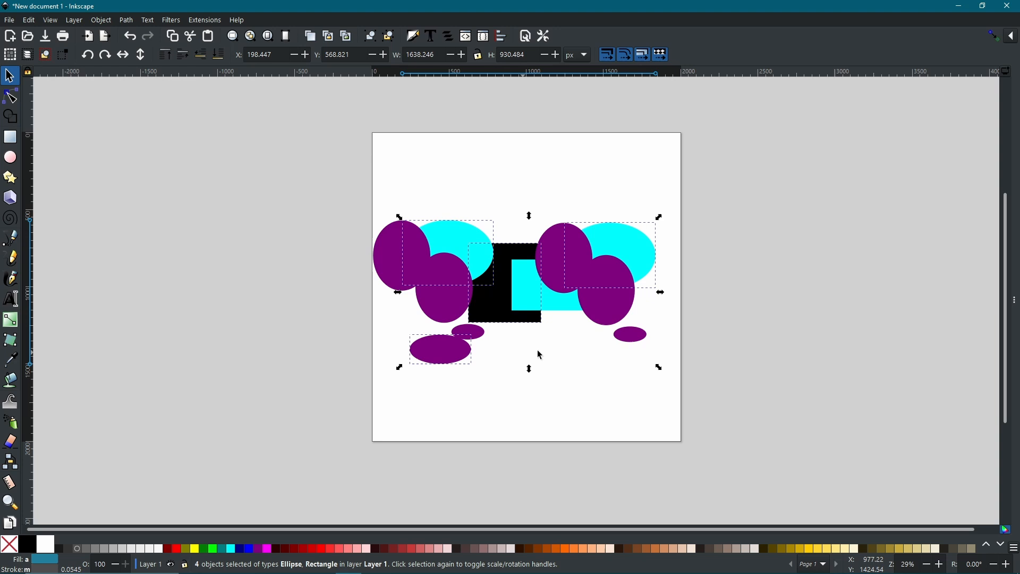
{"action": "left_click", "coordinate": [642, 338], "text": "shift"}
{"action": "left_click", "coordinate": [781, 481]}
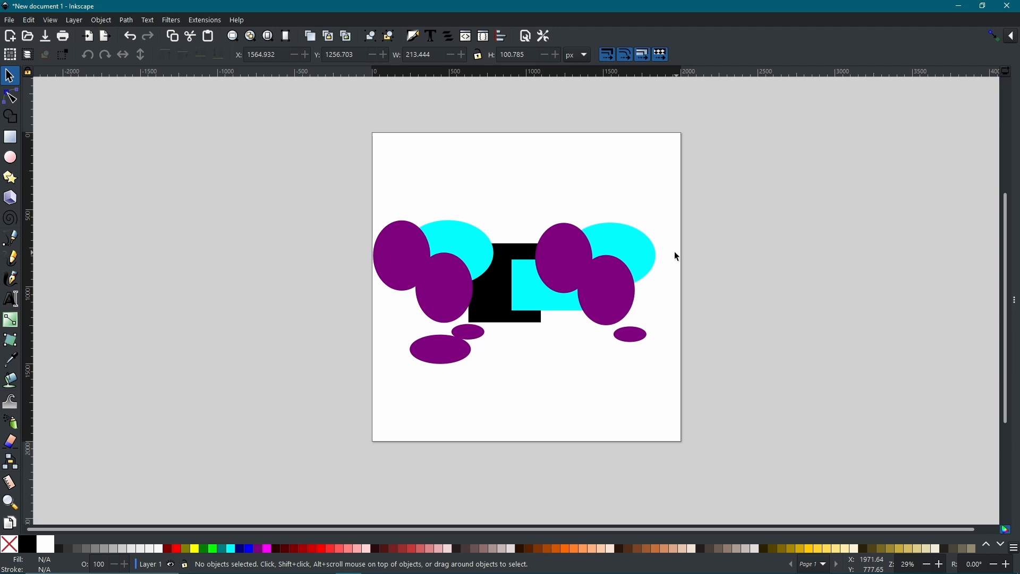
- Select all the shapes on the page, group them into one object and deselect the group
{"action": "key", "text": "ctrl"}
{"action": "key", "text": "ctrl+a"}
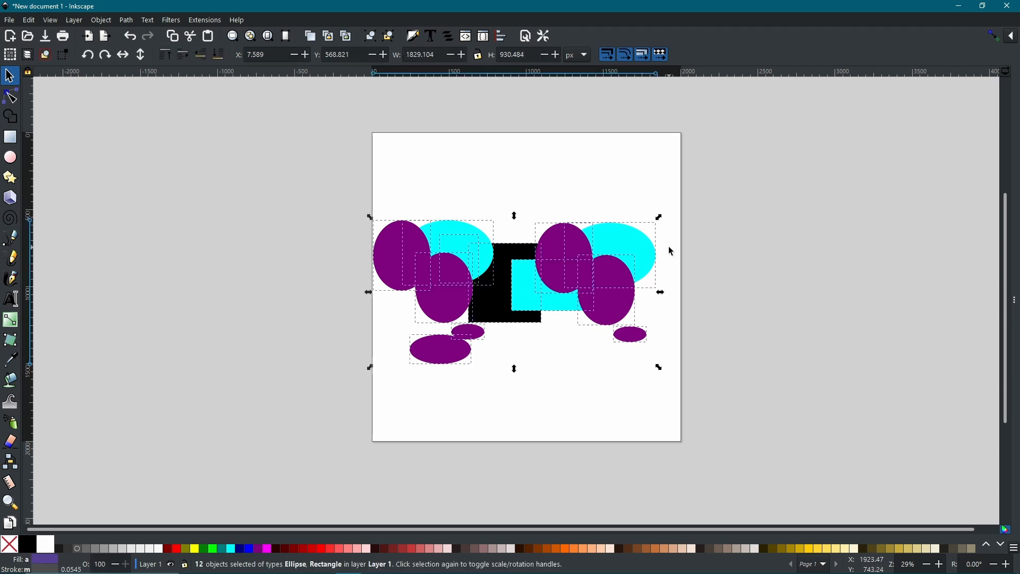
{"action": "key", "text": "ctrl+g"}
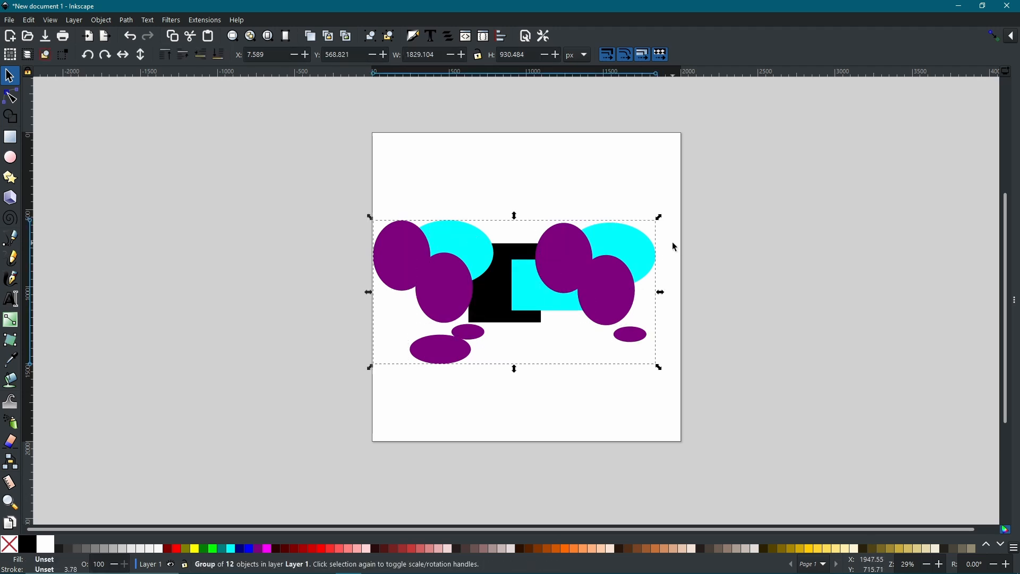
{"action": "left_click", "coordinate": [696, 260]}
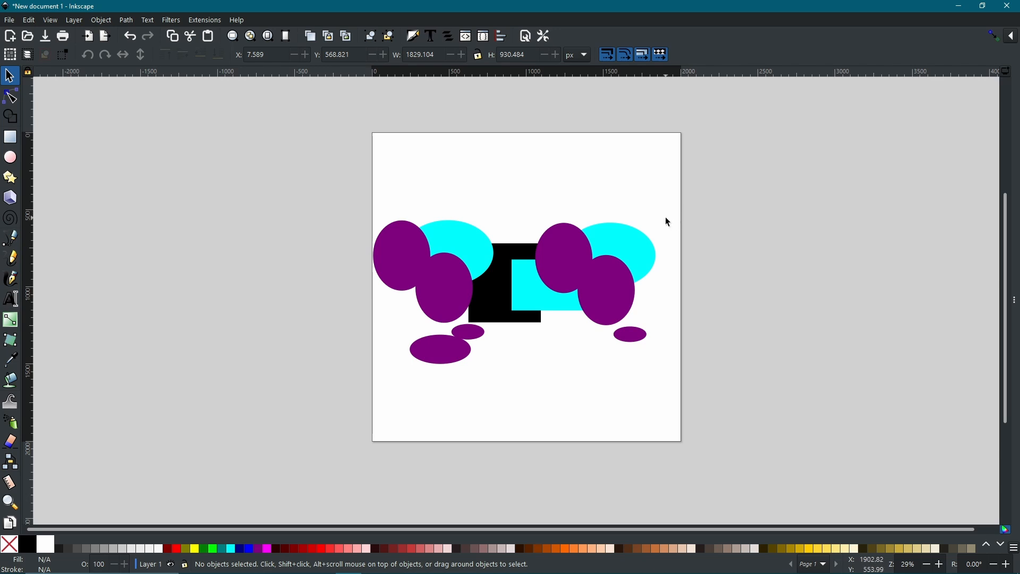
- Select the group with a selection box around the page, ungroup it and group the shapes again
{"action": "left_click_drag", "start_coordinate": [334, 174], "coordinate": [718, 400]}
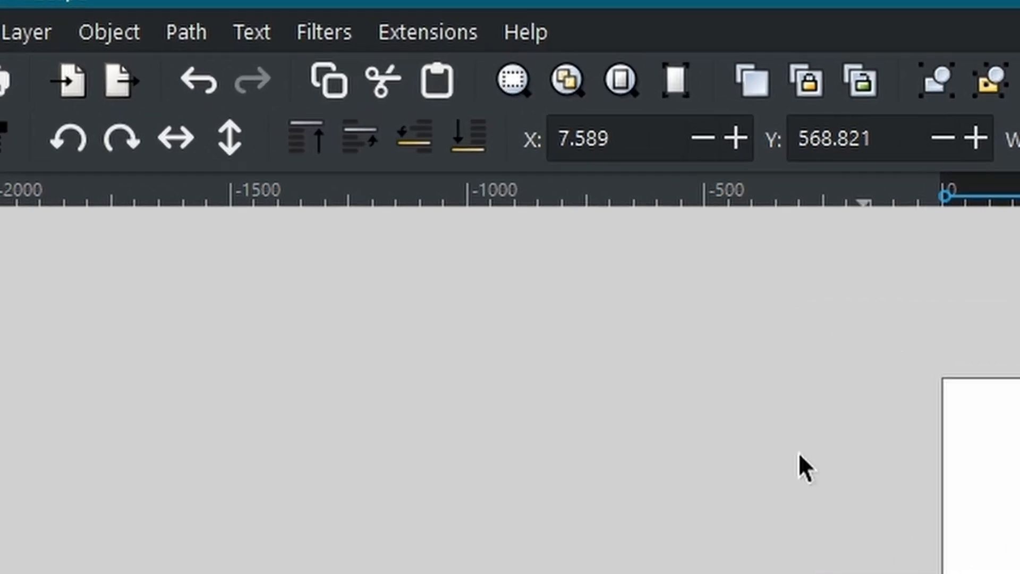
{"action": "left_click", "coordinate": [113, 42]}
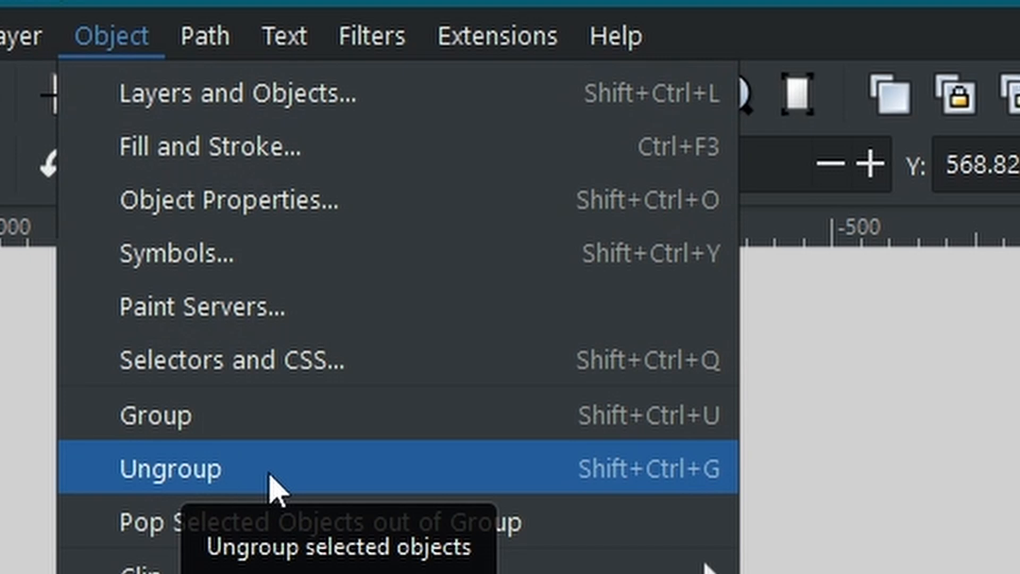
{"action": "left_click", "coordinate": [270, 476]}
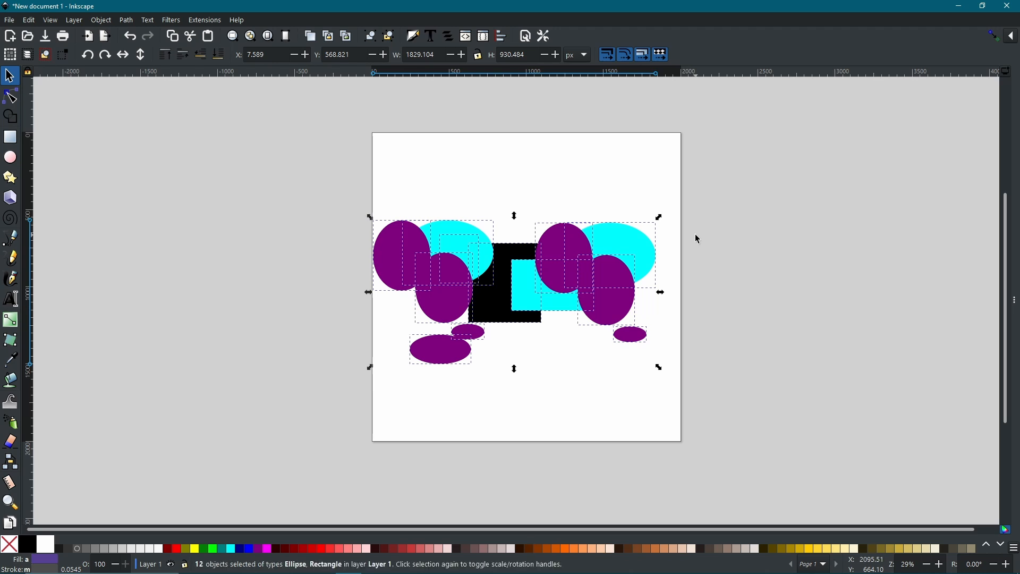
{"action": "key", "text": "ctrl+g"}
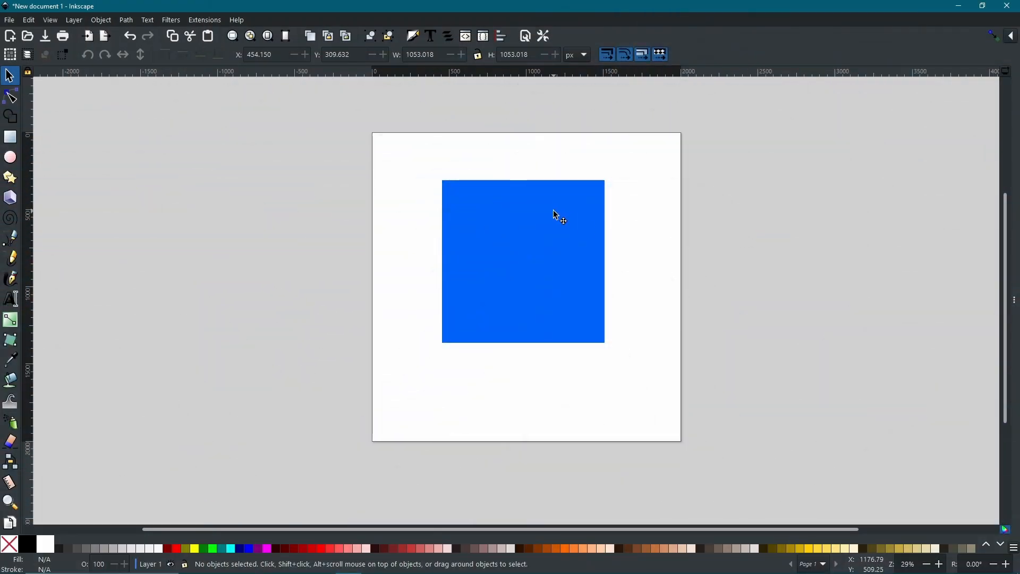
- Select the blue square and enlarge it outwards from its upper-right corner
{"action": "left_click", "coordinate": [554, 211]}
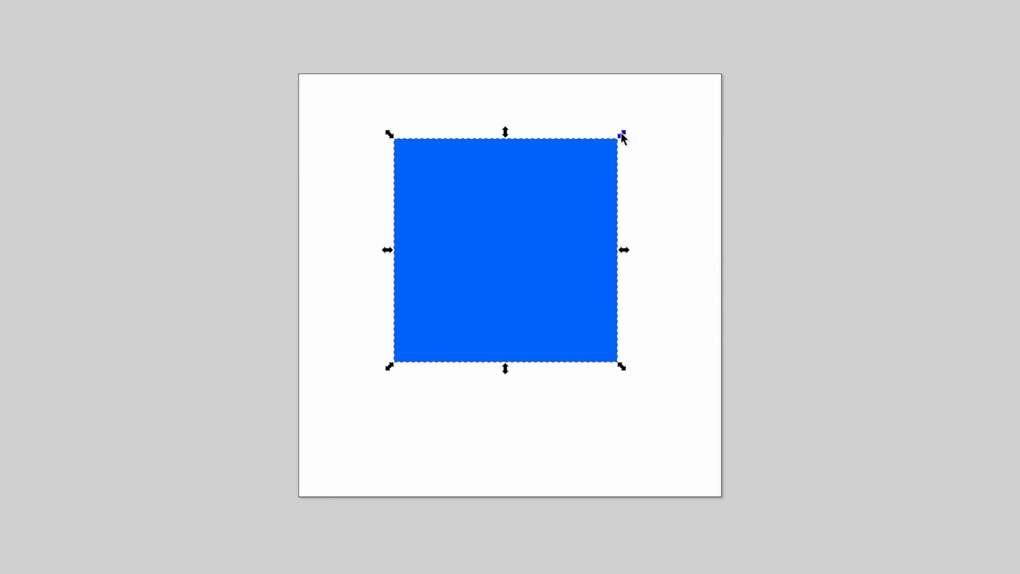
{"action": "left_click_drag", "start_coordinate": [621, 132], "coordinate": [657, 128]}
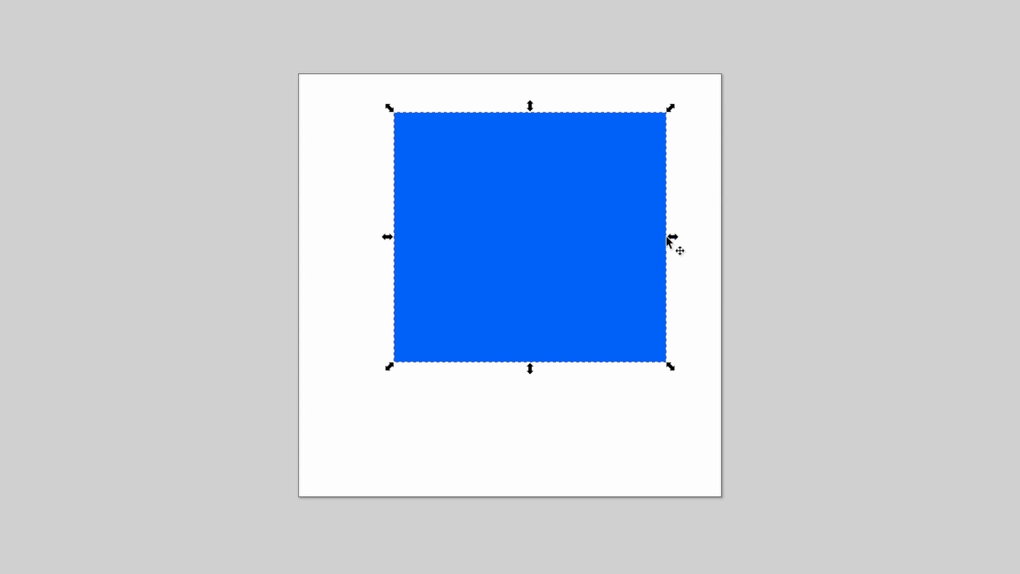
{"action": "left_click_drag", "start_coordinate": [670, 108], "coordinate": [704, 101]}
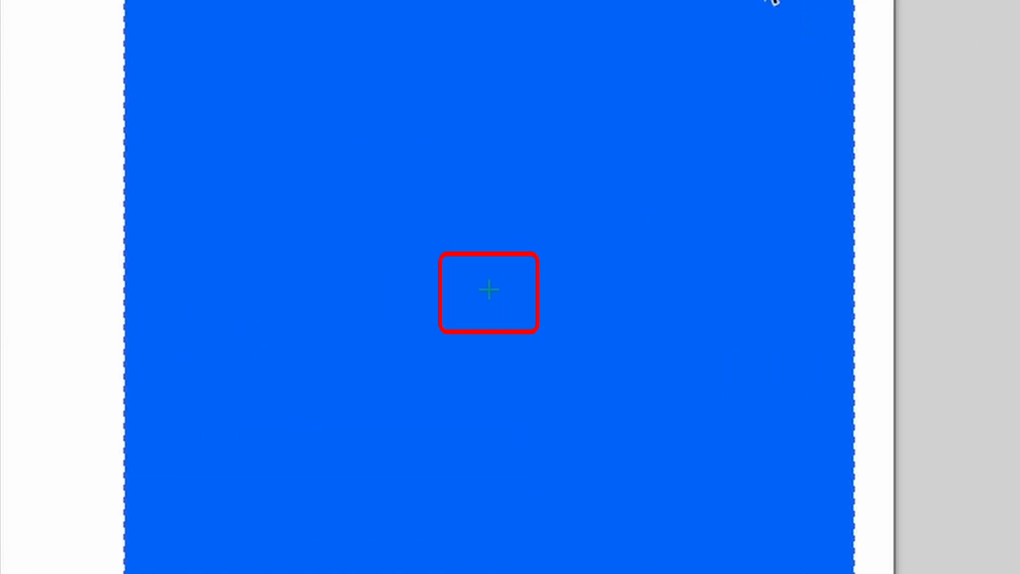
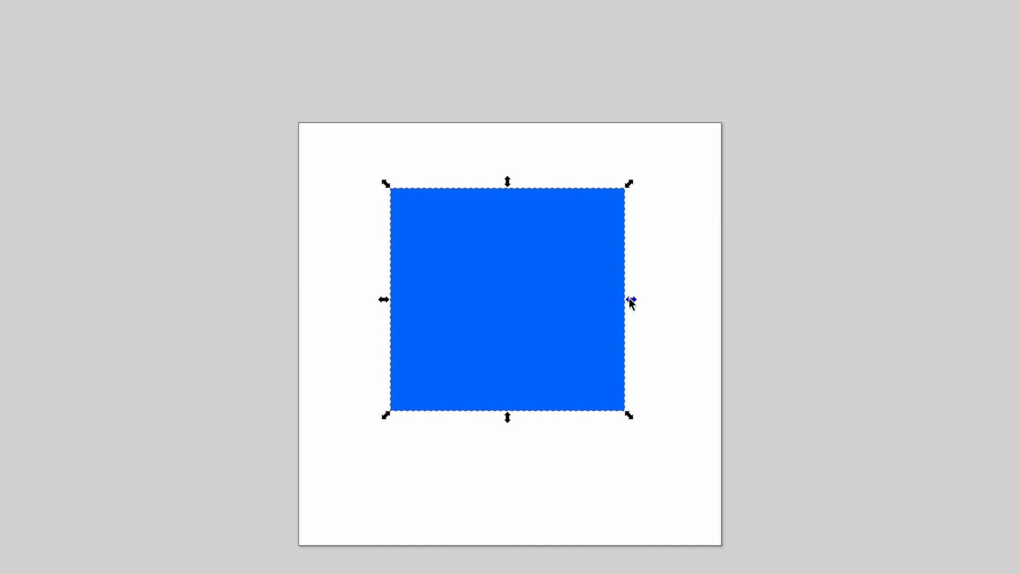
- Scale the blue square symmetrically around its centre, finishing at about 836 × 795 px
{"action": "mouse_move", "coordinate": [630, 299]}
{"action": "left_mouse_down"}
{"action": "mouse_move", "coordinate": [767, 287]}
{"action": "mouse_move", "coordinate": [665, 287]}
{"action": "mouse_move", "coordinate": [841, 277]}
{"action": "mouse_move", "coordinate": [626, 285]}
{"action": "mouse_move", "coordinate": [731, 282]}
{"action": "mouse_move", "coordinate": [666, 277]}
{"action": "left_mouse_up"}
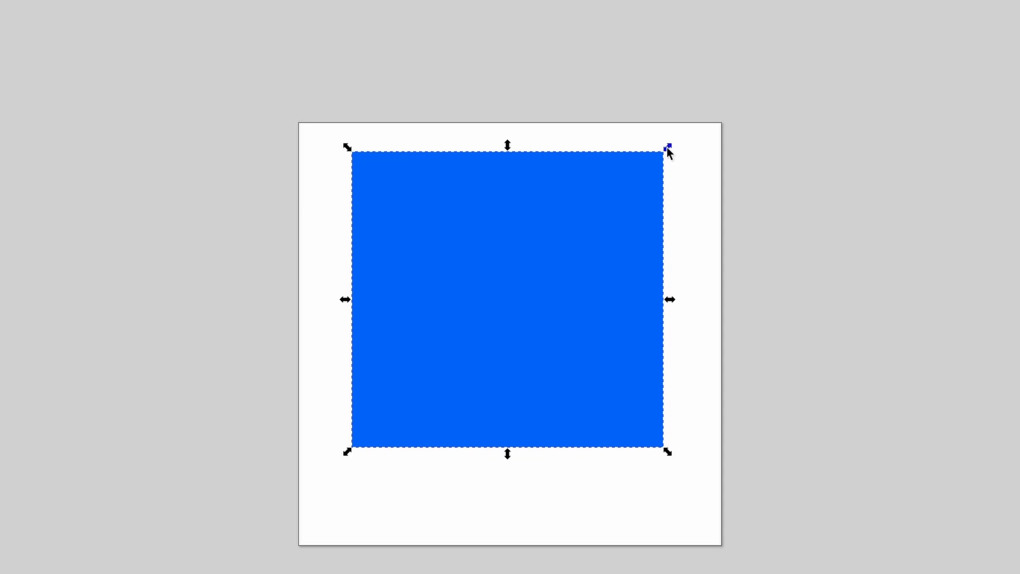
{"action": "left_click_drag", "start_coordinate": [669, 150], "coordinate": [664, 212]}
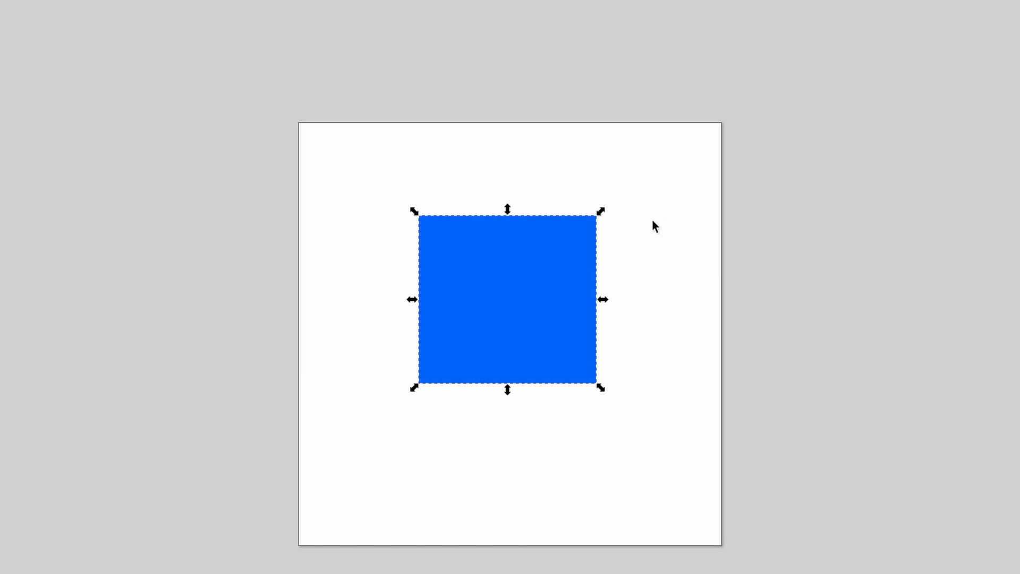
- Rotate the blue square about its centre several times, finishing upright a quarter turn from its original orientation
{"action": "left_click", "coordinate": [594, 214]}
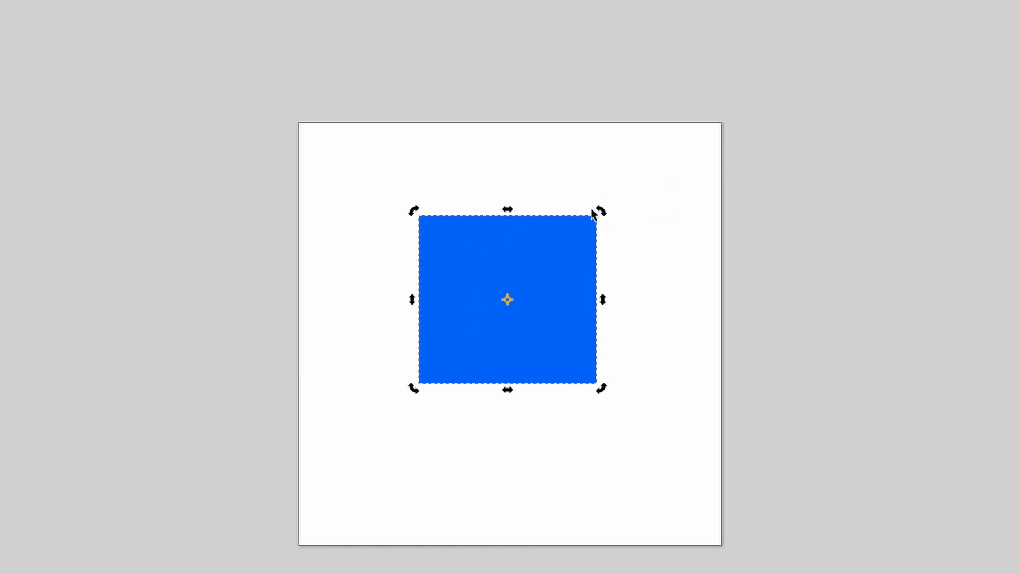
{"action": "left_click_drag", "start_coordinate": [601, 213], "coordinate": [637, 292]}
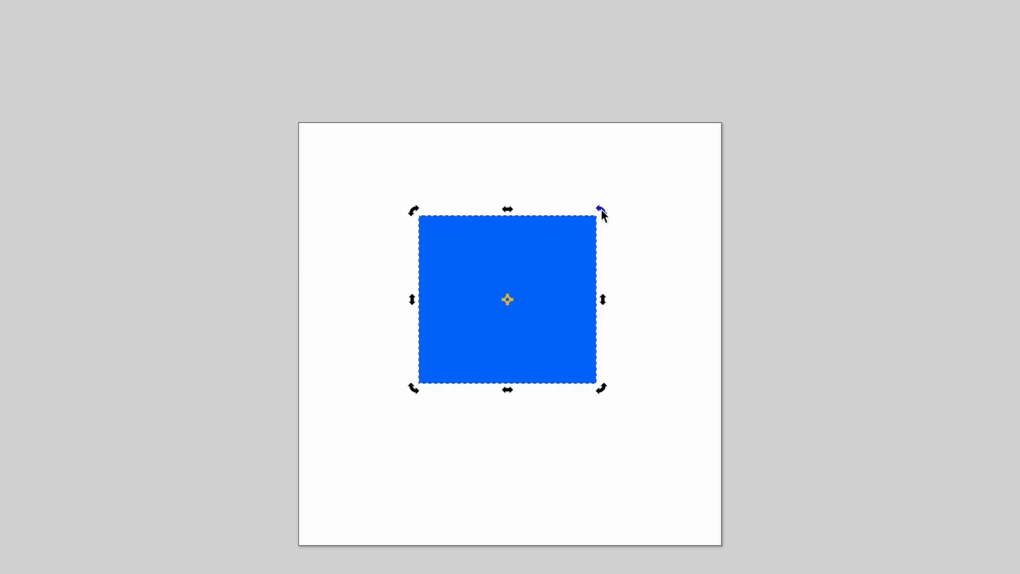
{"action": "mouse_move", "coordinate": [601, 209]}
{"action": "left_mouse_down"}
{"action": "mouse_move", "coordinate": [639, 232]}
{"action": "mouse_move", "coordinate": [664, 273]}
{"action": "mouse_move", "coordinate": [659, 300]}
{"action": "mouse_move", "coordinate": [565, 388]}
{"action": "mouse_move", "coordinate": [477, 395]}
{"action": "mouse_move", "coordinate": [406, 348]}
{"action": "mouse_move", "coordinate": [409, 319]}
{"action": "mouse_move", "coordinate": [432, 302]}
{"action": "mouse_move", "coordinate": [522, 273]}
{"action": "mouse_move", "coordinate": [551, 297]}
{"action": "mouse_move", "coordinate": [544, 357]}
{"action": "mouse_move", "coordinate": [555, 346]}
{"action": "left_mouse_up"}
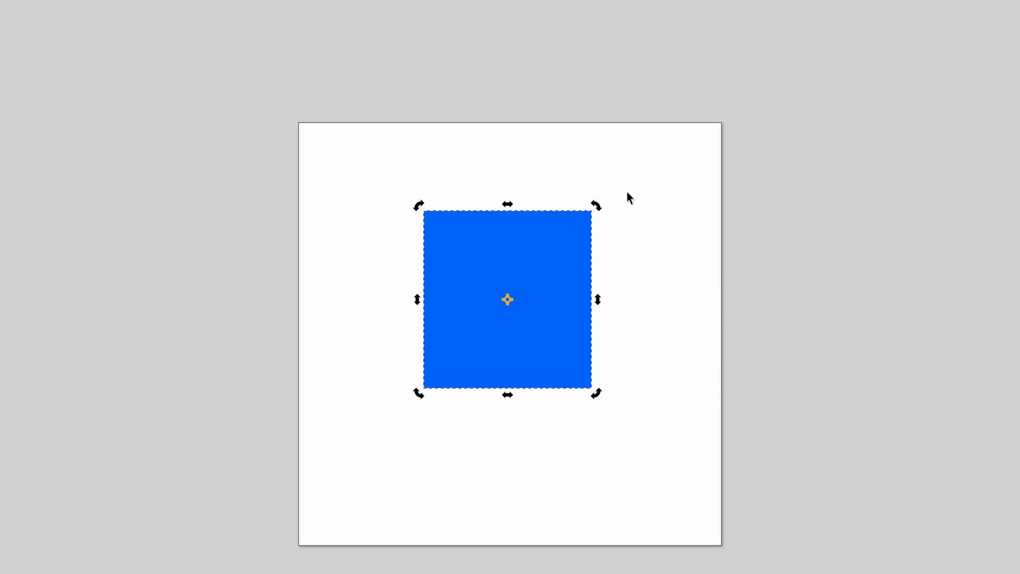
{"action": "mouse_move", "coordinate": [597, 210]}
{"action": "left_mouse_down"}
{"action": "mouse_move", "coordinate": [621, 228]}
{"action": "mouse_move", "coordinate": [658, 298]}
{"action": "mouse_move", "coordinate": [655, 431]}
{"action": "left_mouse_up"}
{"action": "left_click_drag", "start_coordinate": [620, 469], "coordinate": [482, 334]}
{"action": "left_click", "coordinate": [632, 213]}
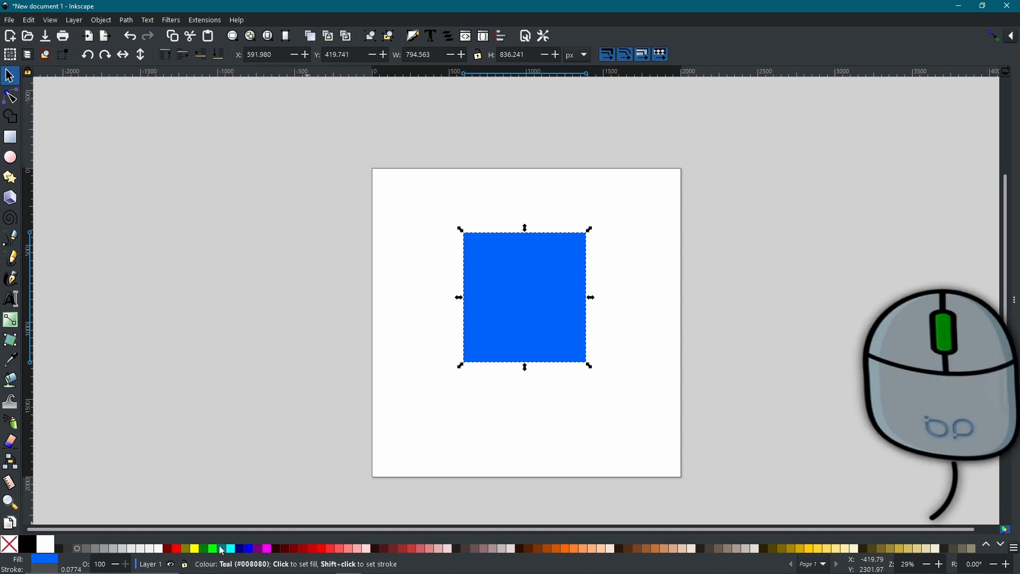
- Browse the rows of colour swatches in the palette and look through the list of available palettes
{"action": "scroll", "coordinate": [228, 552], "scroll_direction": "down", "scroll_amount": 4}
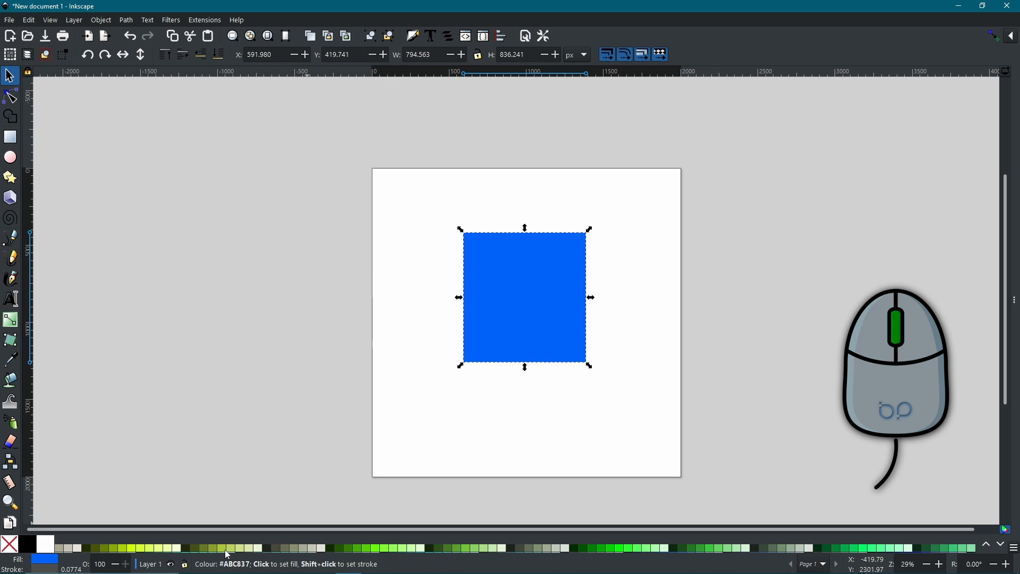
{"action": "scroll", "coordinate": [224, 553], "scroll_direction": "down", "scroll_amount": 5}
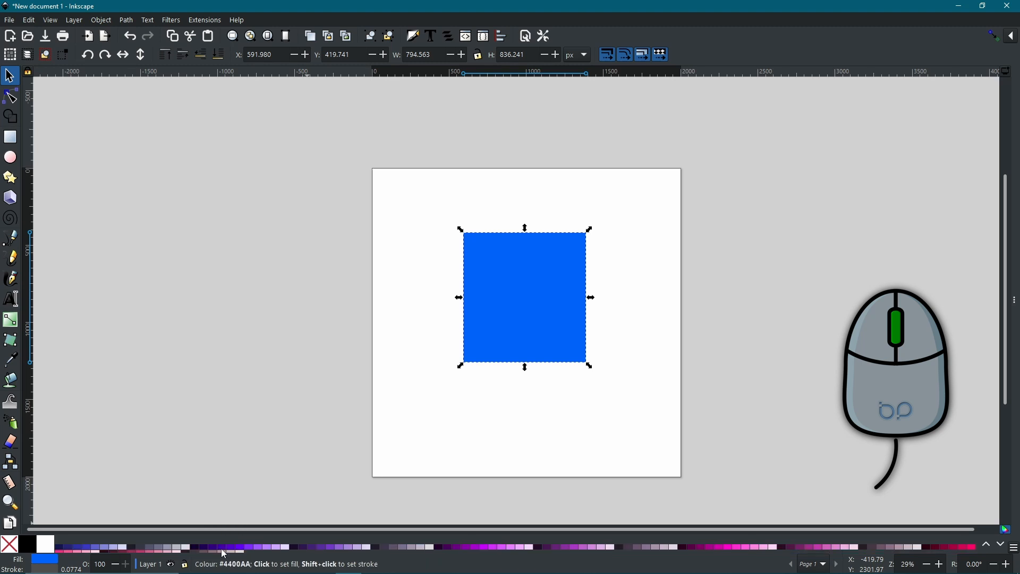
{"action": "scroll", "coordinate": [223, 553], "scroll_direction": "up", "scroll_amount": 10}
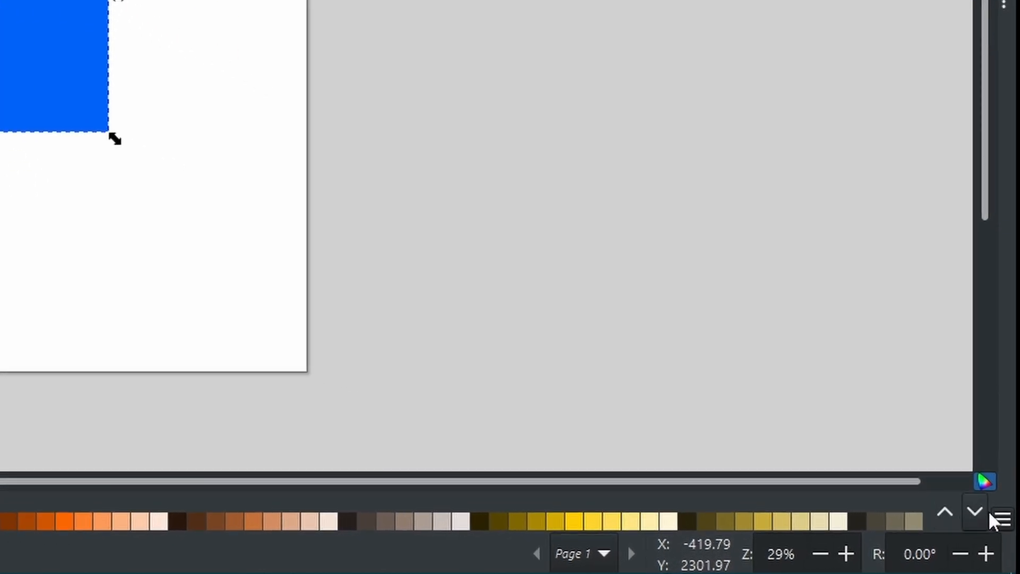
{"action": "left_click", "coordinate": [1003, 520]}
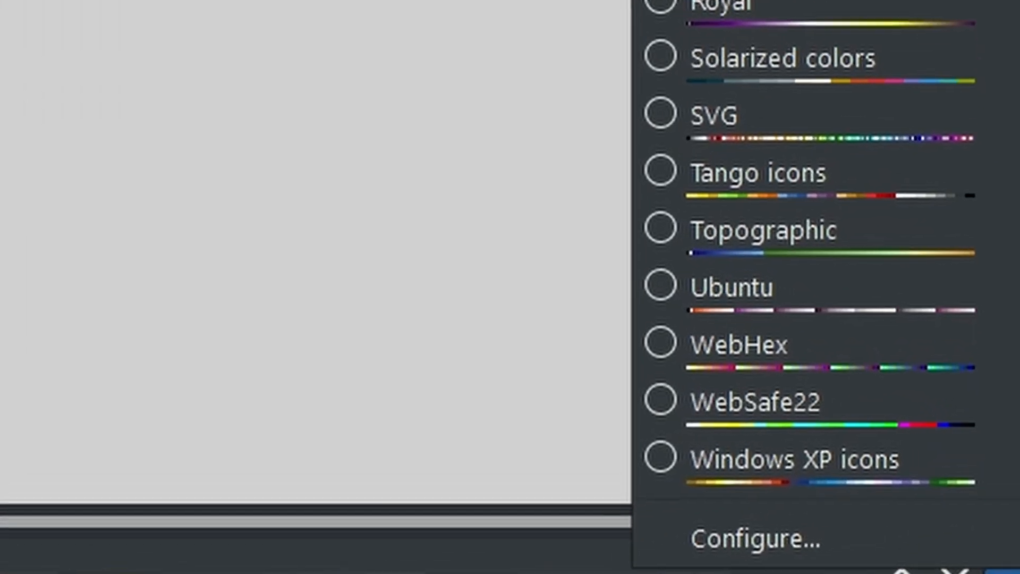
{"action": "scroll", "coordinate": [957, 457], "scroll_direction": "up", "scroll_amount": 10}
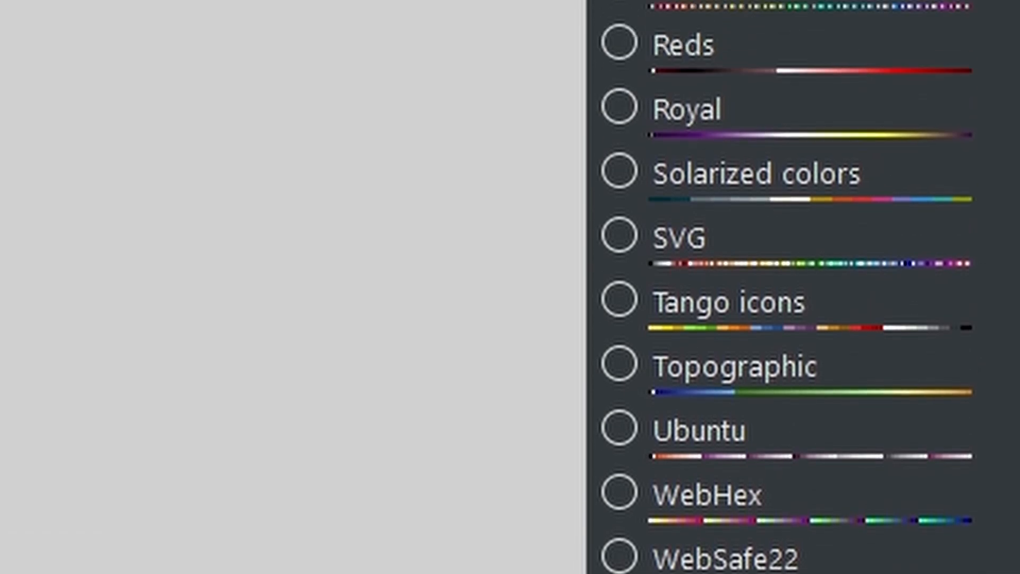
{"action": "scroll", "coordinate": [869, 197], "scroll_direction": "up", "scroll_amount": 7}
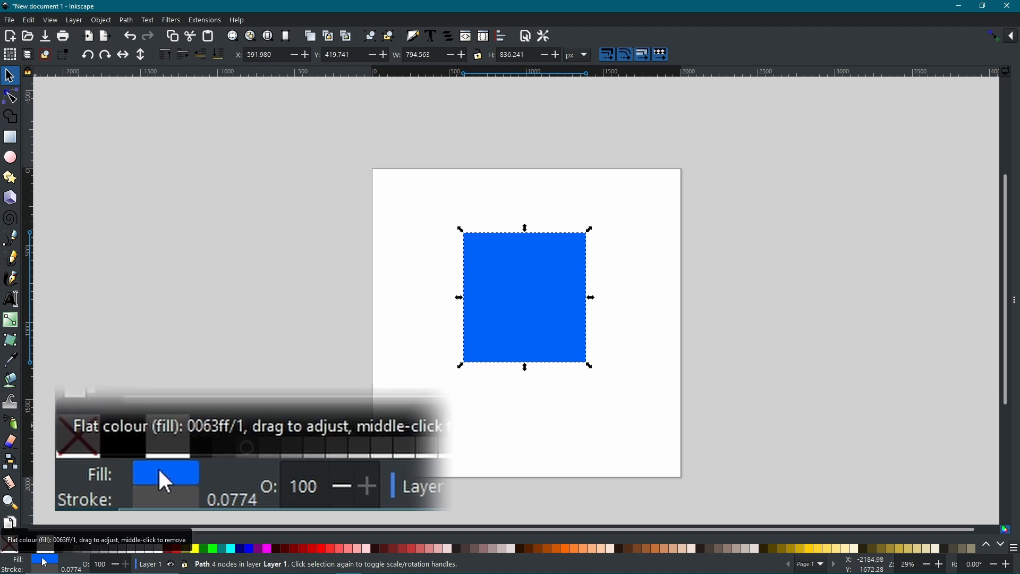
- Shift the square's fill colour back and forth between blue 0064ff and cyan 00e2ff, finishing on a bright cyan
{"action": "key", "text": "shift"}
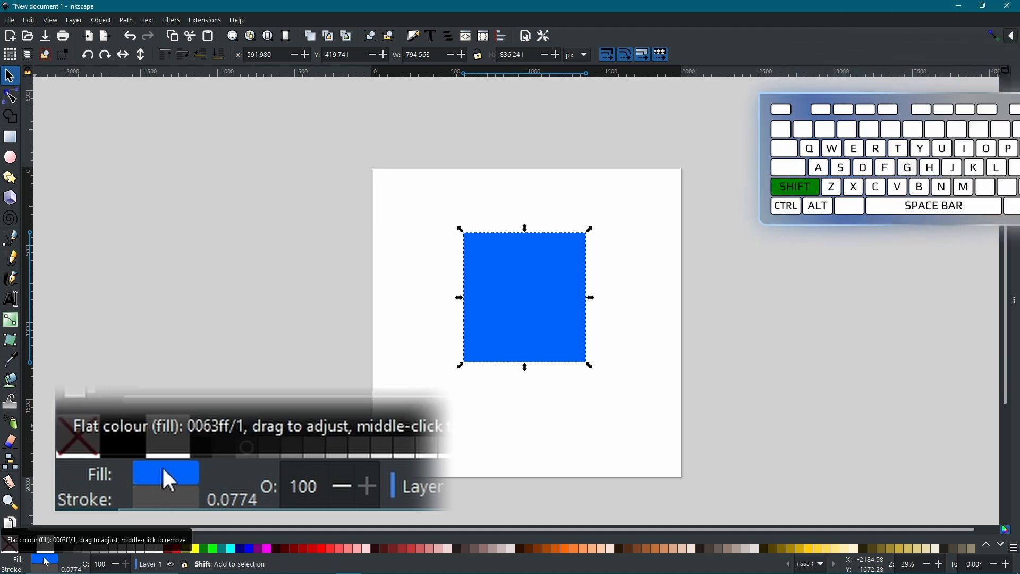
{"action": "key", "text": "ctrl"}
{"action": "scroll", "coordinate": [48, 561], "scroll_direction": "down", "scroll_amount": 5}
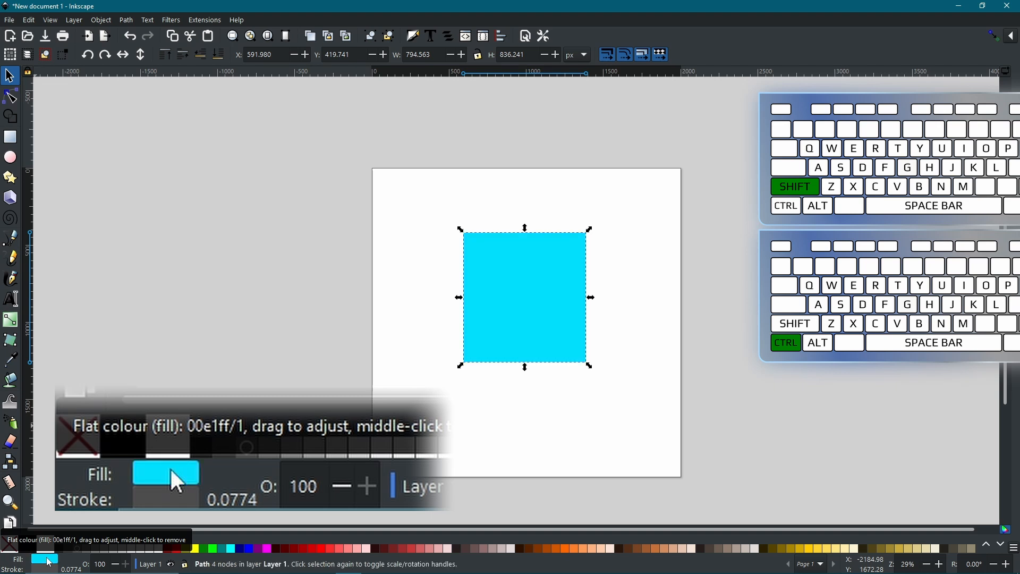
{"action": "scroll", "coordinate": [49, 561], "scroll_direction": "up", "scroll_amount": 7}
{"action": "scroll", "coordinate": [49, 561], "scroll_direction": "down", "scroll_amount": 4}
{"action": "scroll", "coordinate": [48, 561], "scroll_direction": "down", "scroll_amount": 3}
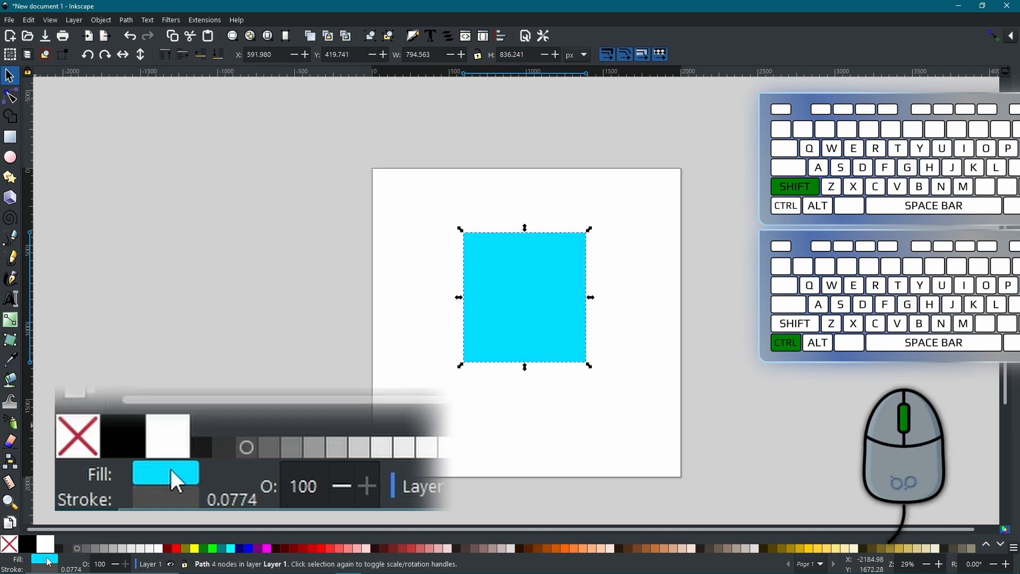
{"action": "scroll", "coordinate": [47, 561], "scroll_direction": "up", "scroll_amount": 3}
{"action": "scroll", "coordinate": [47, 561], "scroll_direction": "down", "scroll_amount": 4}
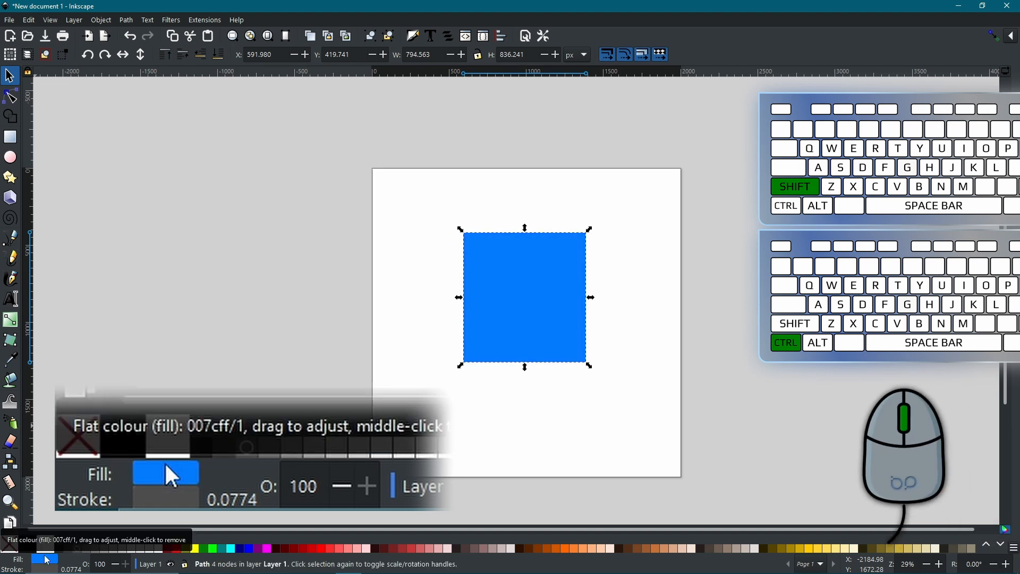
{"action": "scroll", "coordinate": [47, 561], "scroll_direction": "up", "scroll_amount": 3}
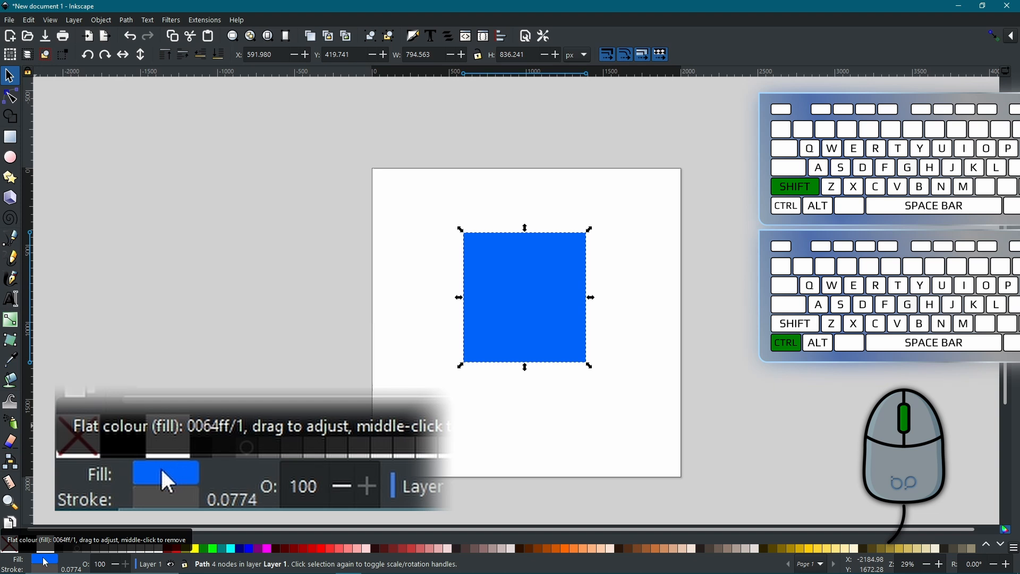
{"action": "scroll", "coordinate": [45, 561], "scroll_direction": "down", "scroll_amount": 6}
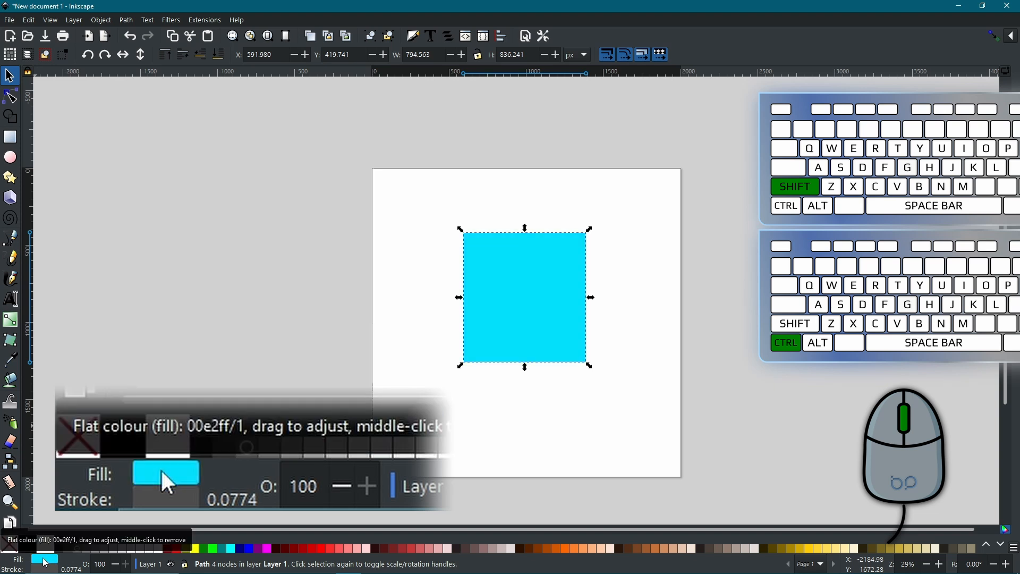
{"action": "scroll", "coordinate": [43, 559], "scroll_direction": "up", "scroll_amount": 6}
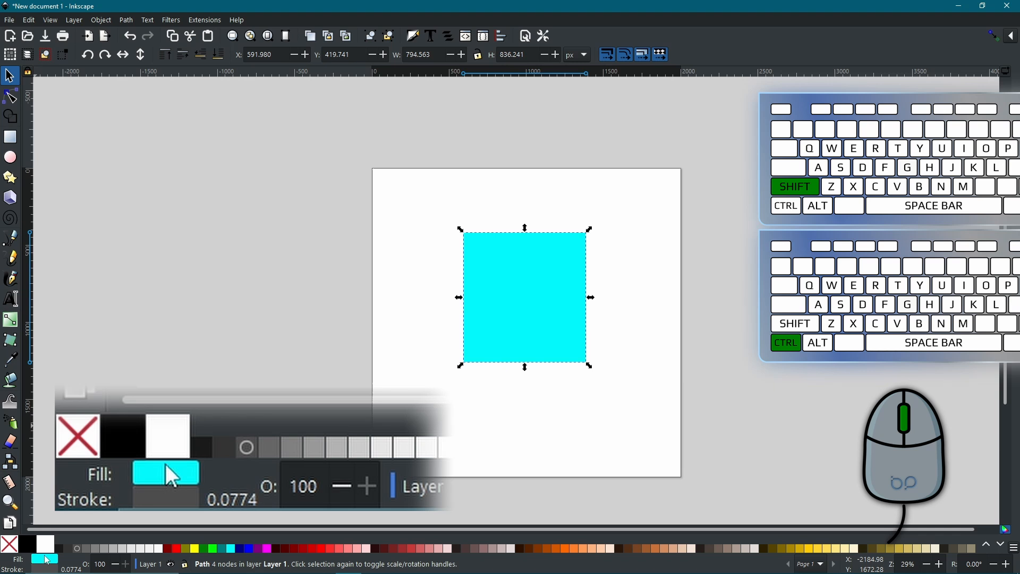
- Shift the square's fill hue to the blue 007fff and open the fill settings with the colour sliders in HSV mode
{"action": "scroll", "coordinate": [44, 558], "scroll_direction": "up", "scroll_amount": 6}
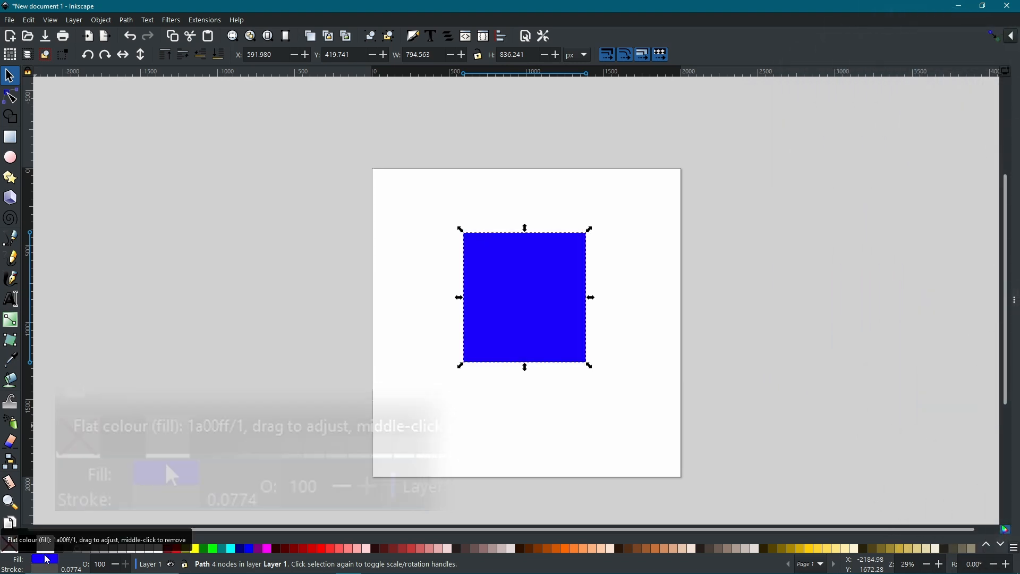
{"action": "scroll", "coordinate": [44, 558], "scroll_direction": "down", "scroll_amount": 6}
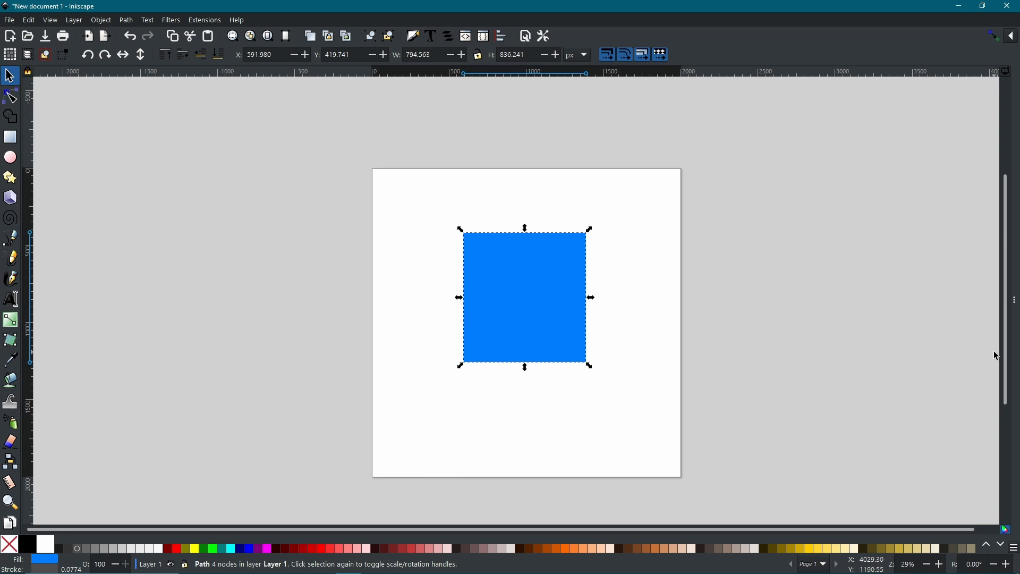
{"action": "left_click", "coordinate": [1015, 315]}
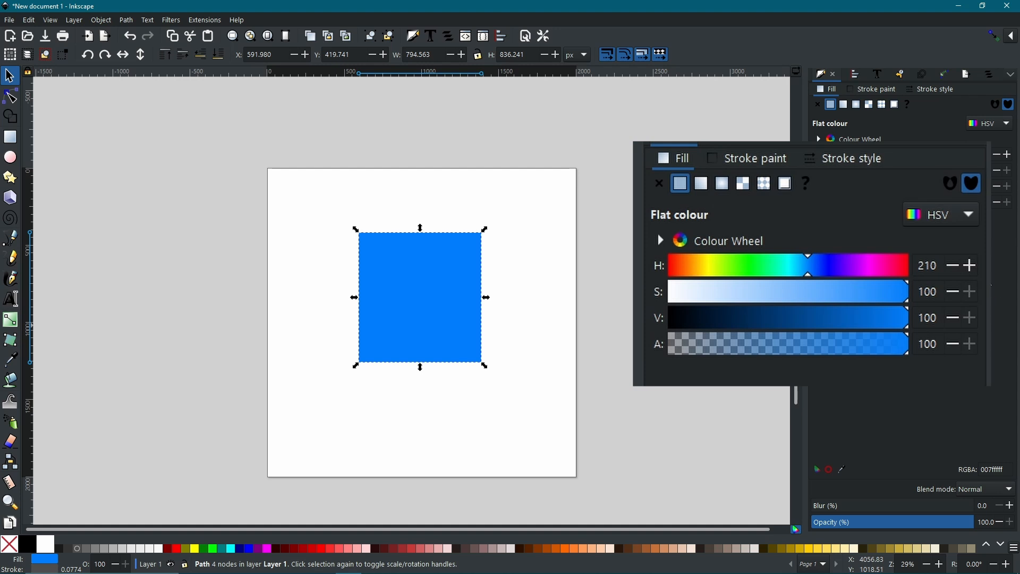
{"action": "left_click", "coordinate": [989, 131]}
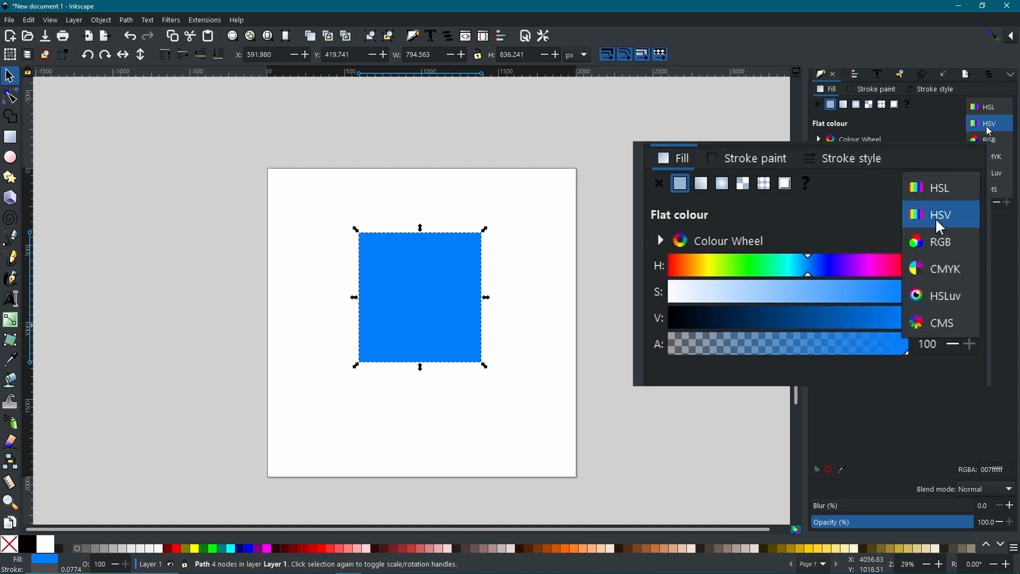
{"action": "left_click", "coordinate": [990, 125]}
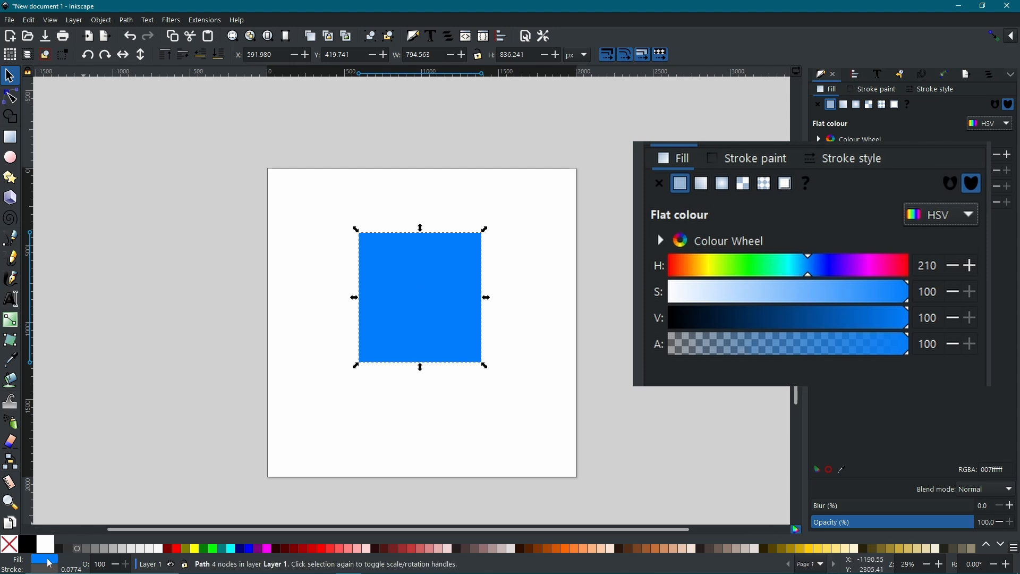
- Cycle the square's fill hue from blue through magenta and back, finishing on bright green 39ff00 at hue 107
{"action": "scroll", "coordinate": [50, 563], "scroll_direction": "up", "scroll_amount": 10}
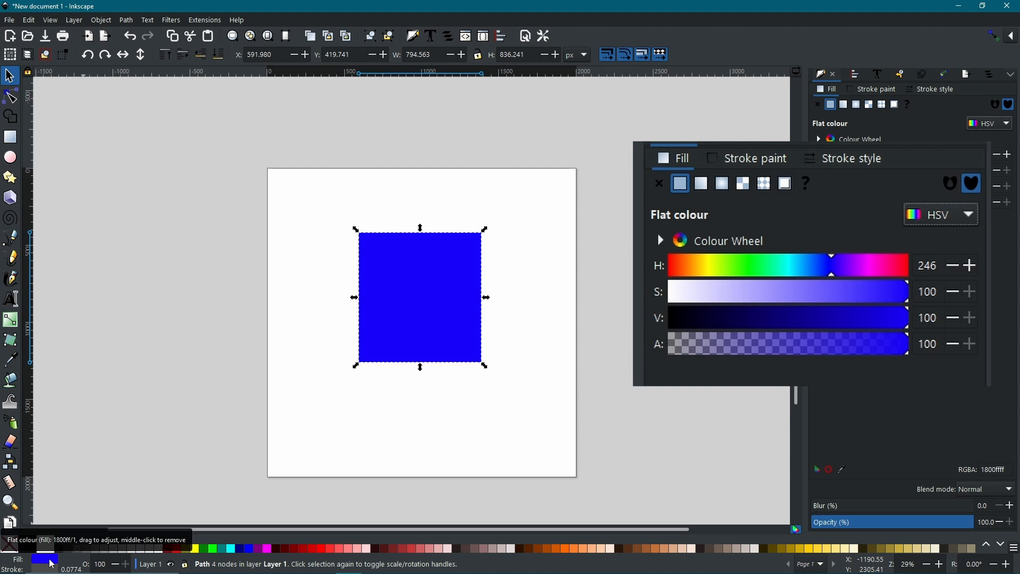
{"action": "scroll", "coordinate": [51, 564], "scroll_direction": "up", "scroll_amount": 8}
{"action": "scroll", "coordinate": [52, 564], "scroll_direction": "down", "scroll_amount": 5}
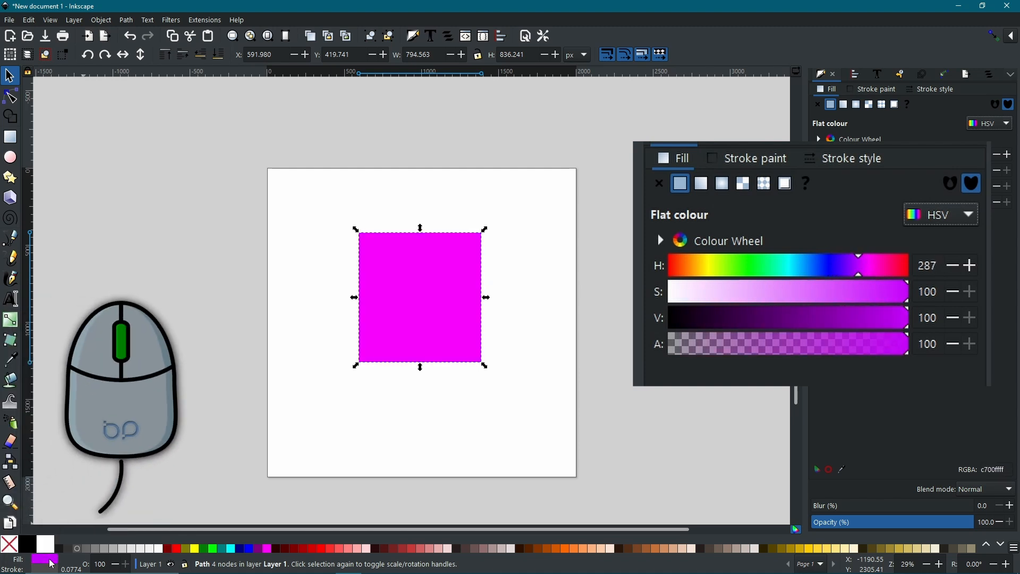
{"action": "scroll", "coordinate": [52, 564], "scroll_direction": "down", "scroll_amount": 4}
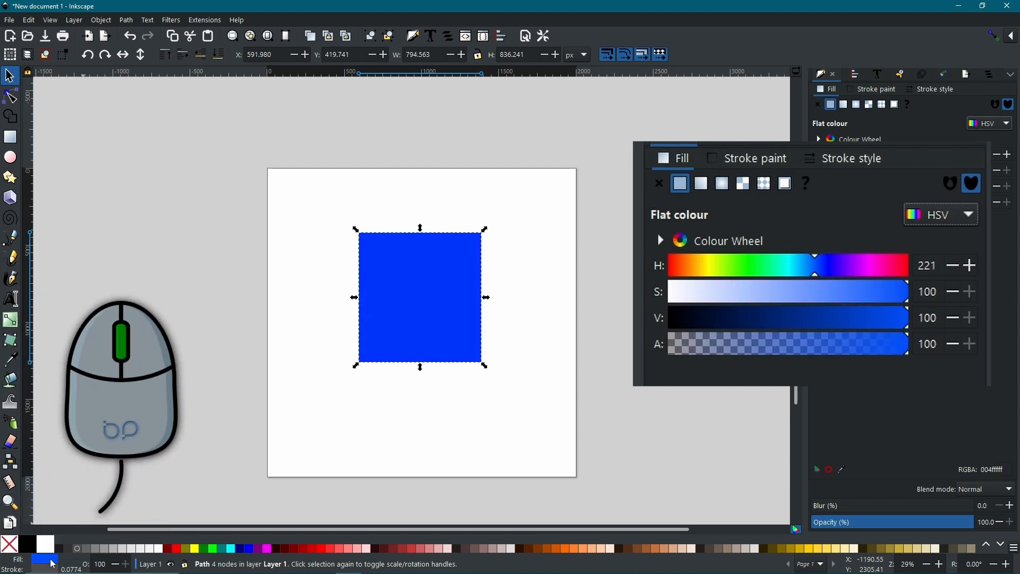
{"action": "scroll", "coordinate": [56, 561], "scroll_direction": "down", "scroll_amount": 7}
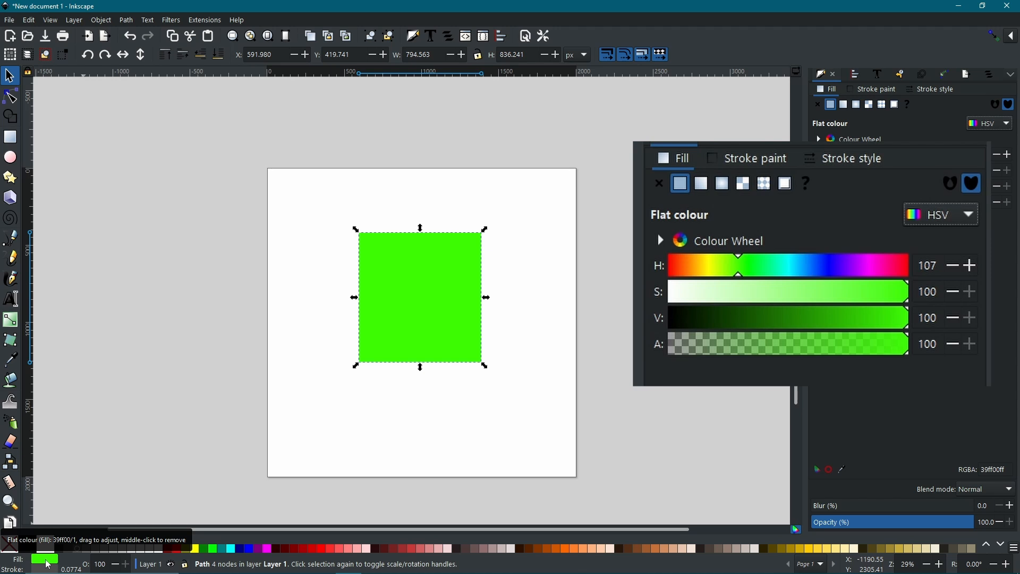
- Lower the green fill's saturation to 53 and raise it again, finishing at 62
{"action": "scroll", "coordinate": [47, 564], "scroll_direction": "down", "scroll_amount": 3, "text": "shift"}
{"action": "scroll", "coordinate": [47, 564], "scroll_direction": "down", "scroll_amount": 6, "text": "shift"}
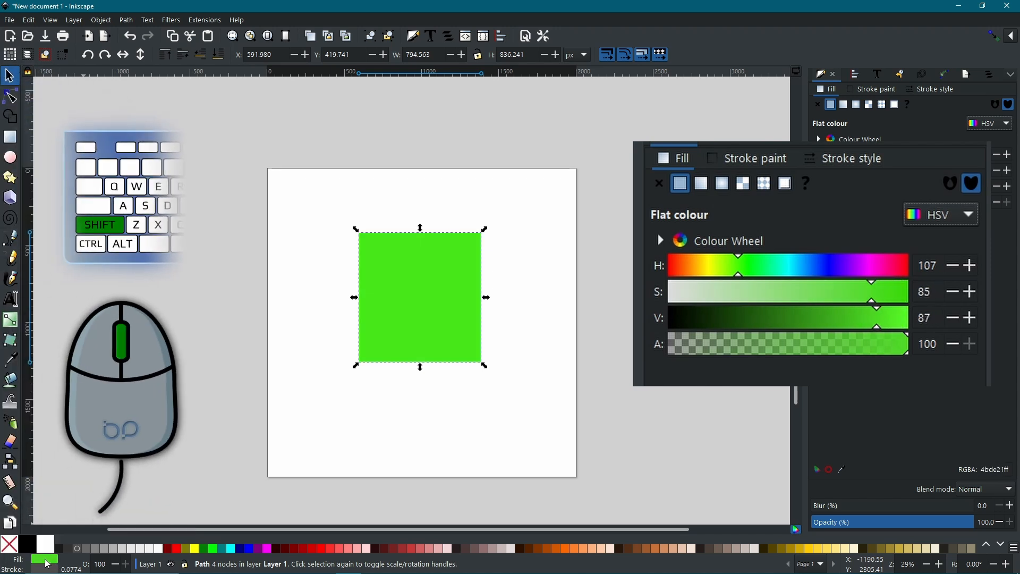
{"action": "scroll", "coordinate": [47, 565], "scroll_direction": "down", "scroll_amount": 4, "text": "shift"}
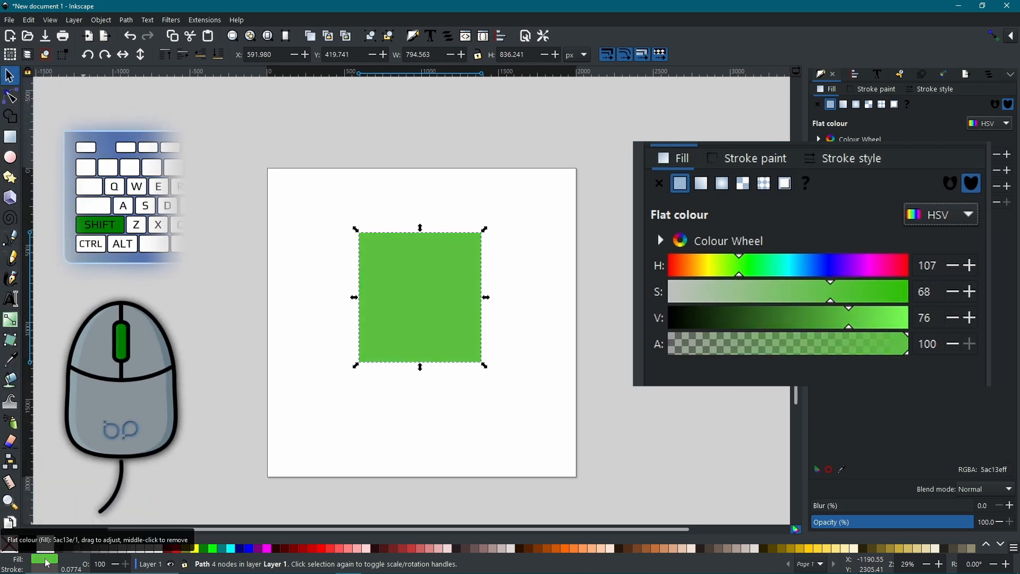
{"action": "scroll", "coordinate": [47, 565], "scroll_direction": "down", "scroll_amount": 5, "text": "shift"}
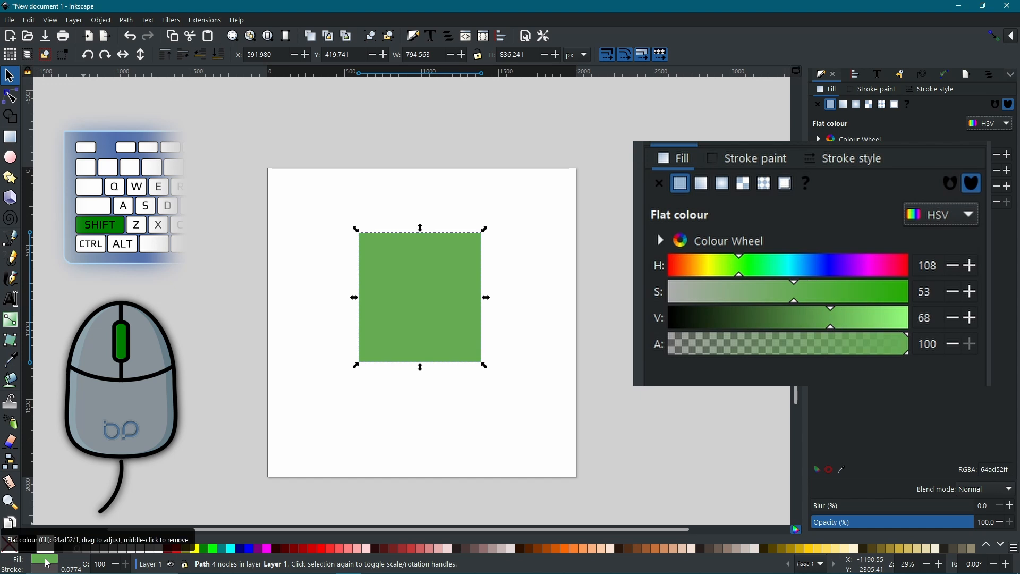
{"action": "scroll", "coordinate": [47, 563], "scroll_direction": "up", "scroll_amount": 6, "text": "shift"}
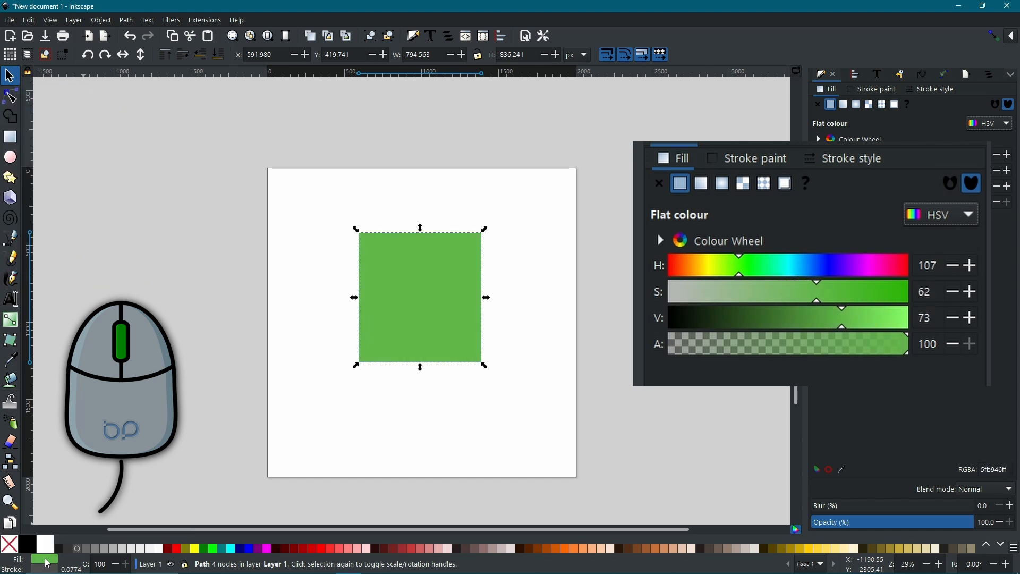
- Darken the green fill to a value of 42 and lighten it again, finishing on a pale green
{"action": "scroll", "coordinate": [47, 563], "scroll_direction": "down", "scroll_amount": 4, "text": "ctrl"}
{"action": "scroll", "coordinate": [47, 563], "scroll_direction": "down", "scroll_amount": 6, "text": "ctrl"}
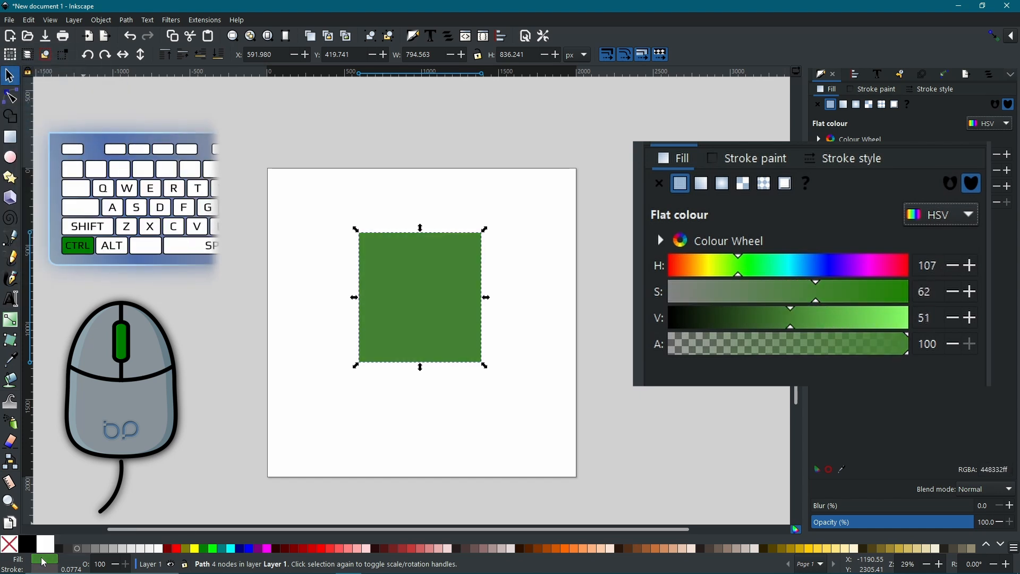
{"action": "scroll", "coordinate": [37, 561], "scroll_direction": "down", "scroll_amount": 5, "text": "ctrl"}
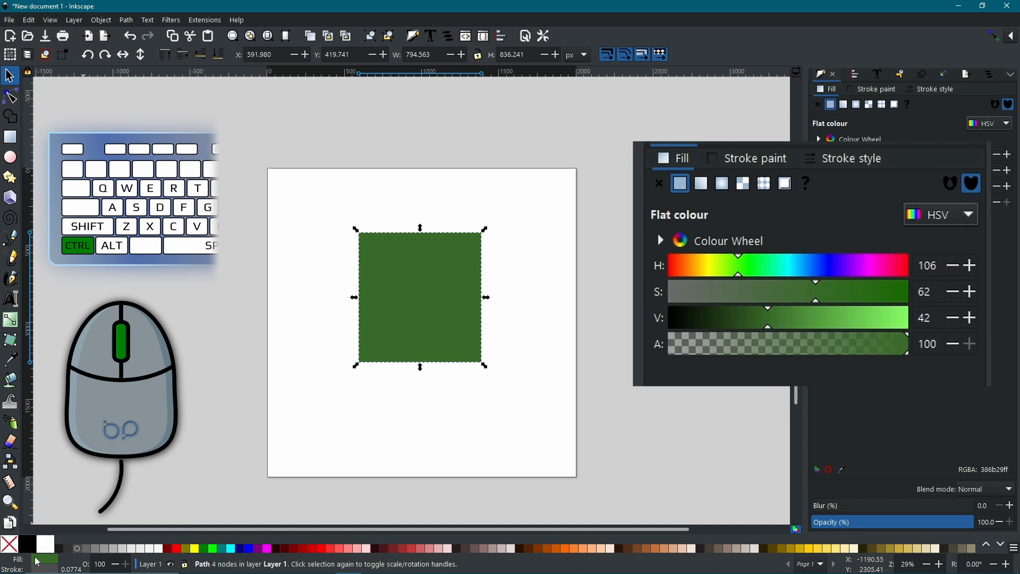
{"action": "scroll", "coordinate": [38, 561], "scroll_direction": "up", "scroll_amount": 10, "text": "ctrl"}
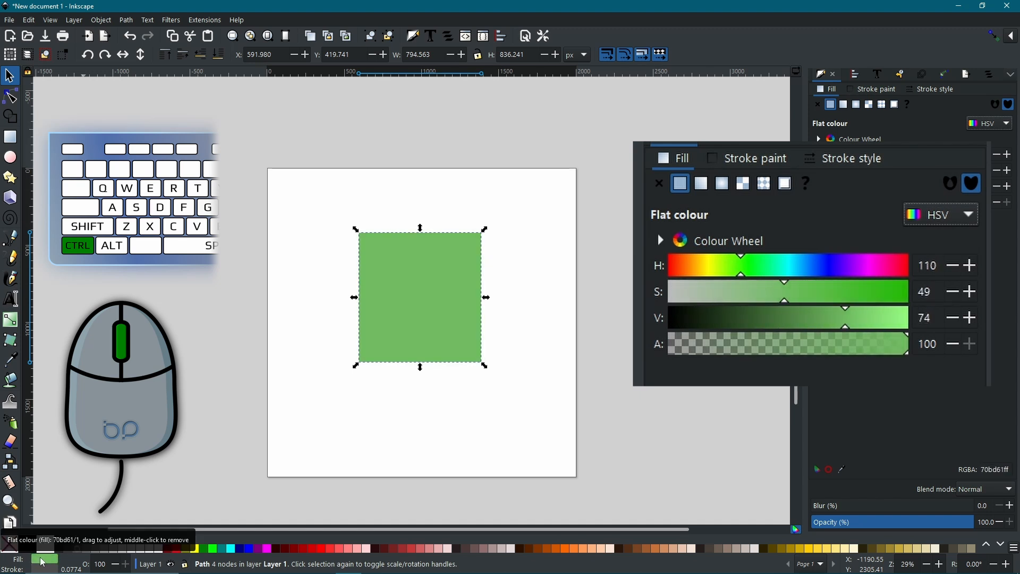
{"action": "scroll", "coordinate": [43, 562], "scroll_direction": "up", "scroll_amount": 3, "text": "ctrl"}
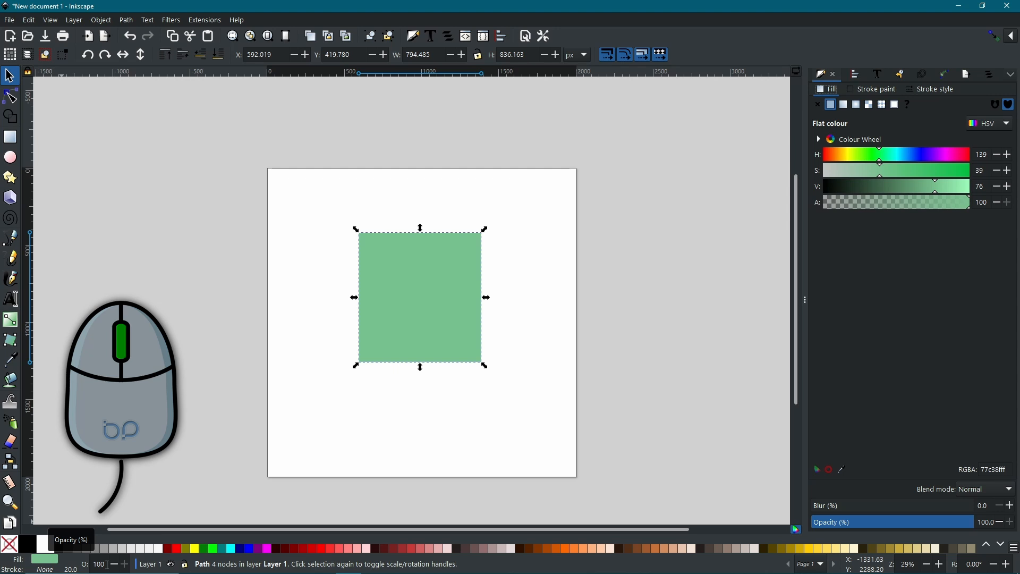
- Lower the square's opacity gradually past 71 percent and bring it back up to 100 percent
{"action": "scroll", "coordinate": [107, 565], "scroll_direction": "down", "scroll_amount": 6}
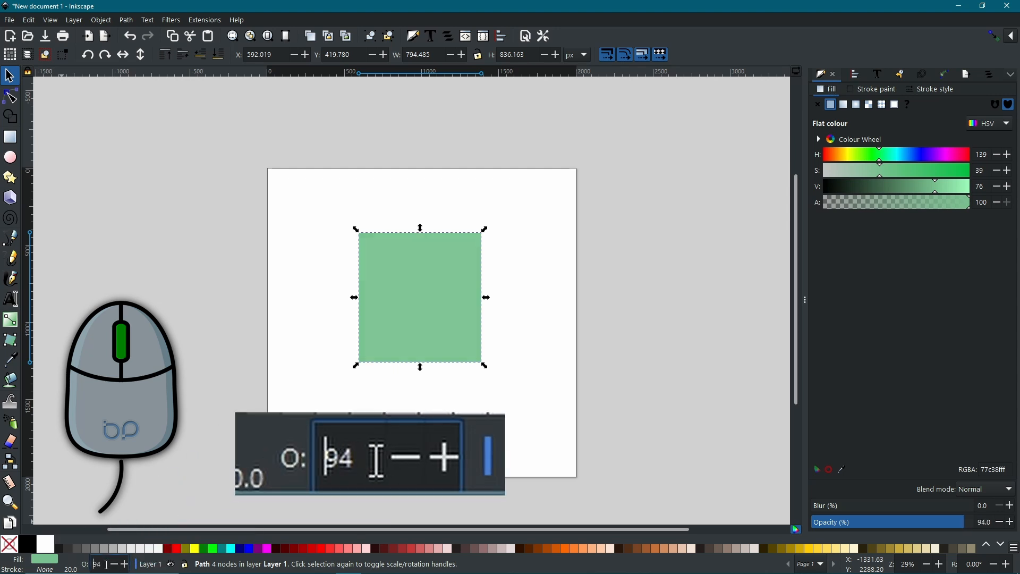
{"action": "scroll", "coordinate": [107, 565], "scroll_direction": "down", "scroll_amount": 20}
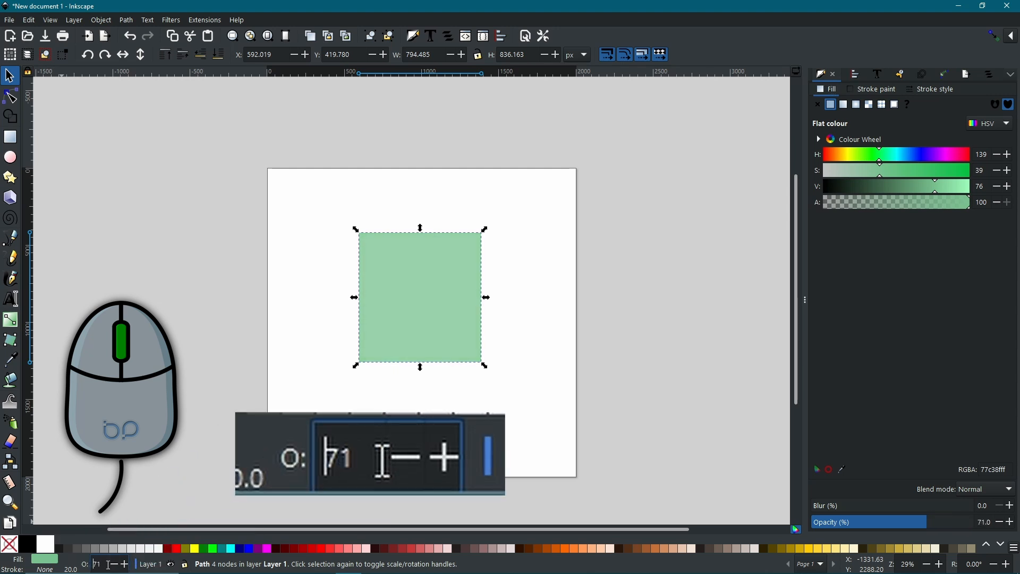
{"action": "scroll", "coordinate": [106, 565], "scroll_direction": "down", "scroll_amount": 15}
{"action": "scroll", "coordinate": [99, 562], "scroll_direction": "up", "scroll_amount": 10}
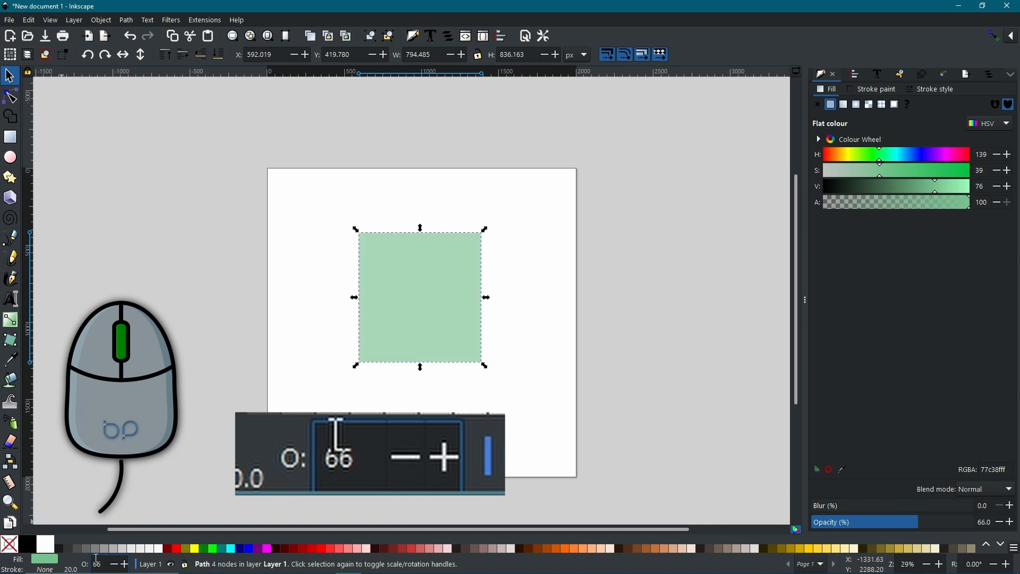
{"action": "scroll", "coordinate": [96, 559], "scroll_direction": "up", "scroll_amount": 20}
- Reselect the square, set its fill hue to 204 for a muted blue and adjust its opacity
{"action": "left_click", "coordinate": [538, 313]}
{"action": "left_click", "coordinate": [460, 314]}
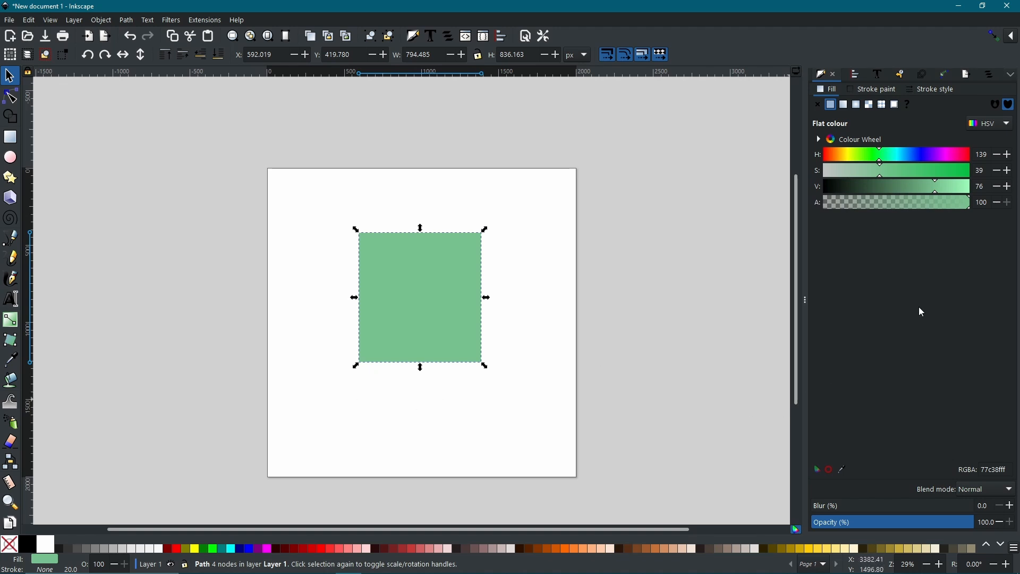
{"action": "mouse_move", "coordinate": [898, 155]}
{"action": "left_mouse_down"}
{"action": "mouse_move", "coordinate": [950, 154]}
{"action": "mouse_move", "coordinate": [897, 157]}
{"action": "mouse_move", "coordinate": [912, 156]}
{"action": "left_mouse_up"}
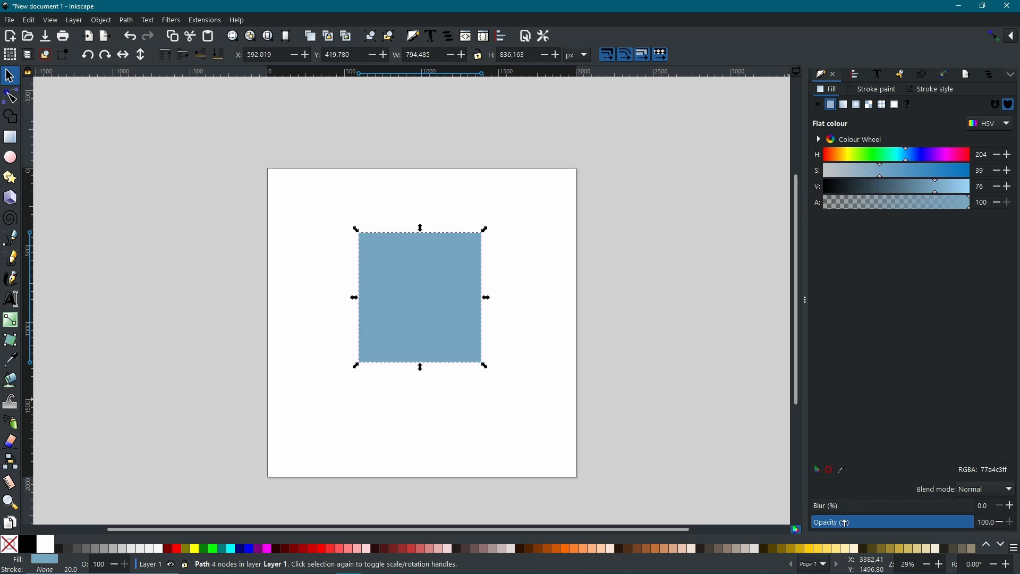
{"action": "left_click_drag", "start_coordinate": [847, 526], "coordinate": [973, 522]}
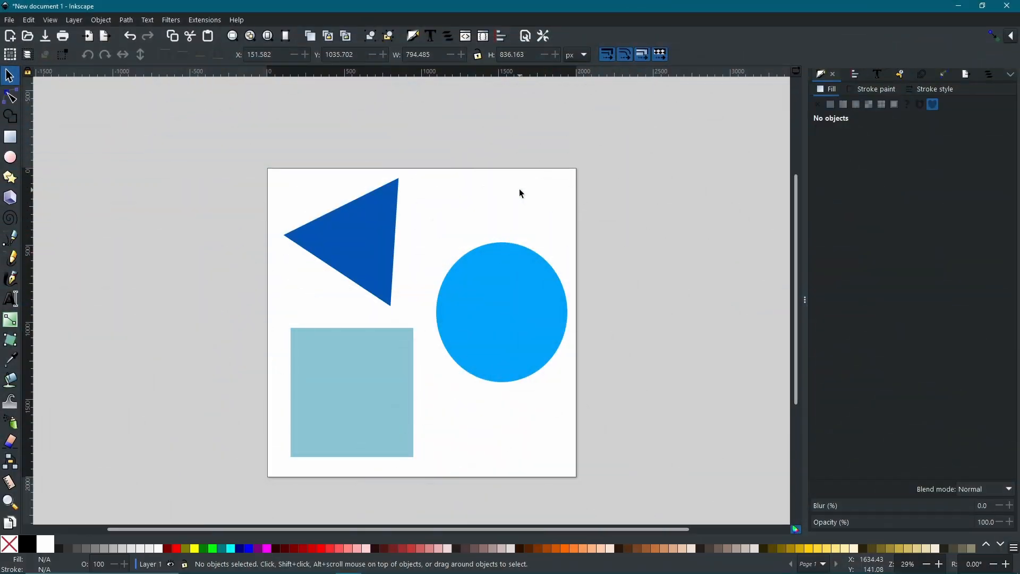
- Activate the Text tool, return to the Selector tool and select the dark blue triangle
{"action": "left_click", "coordinate": [10, 299]}
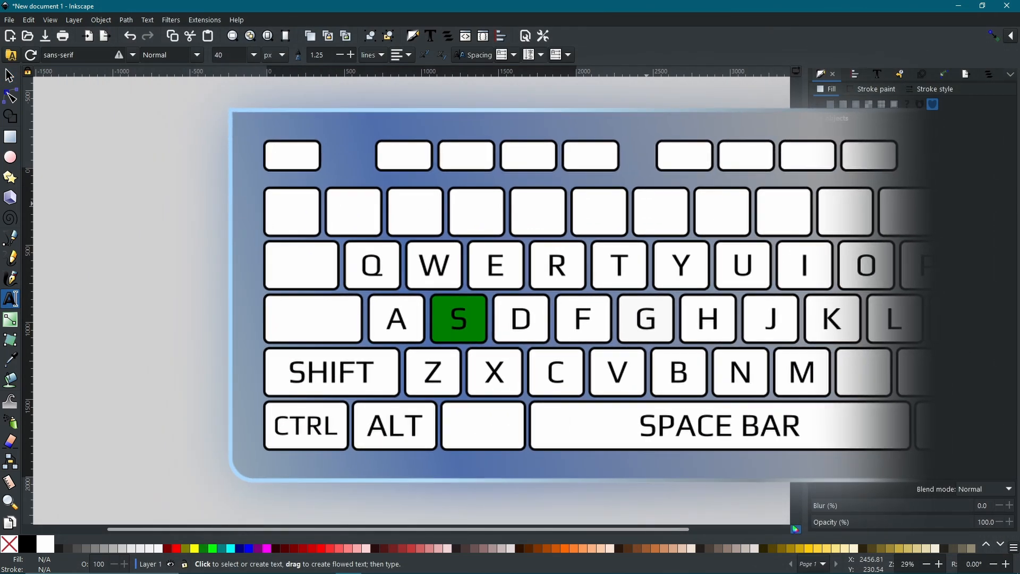
{"action": "key", "text": "s"}
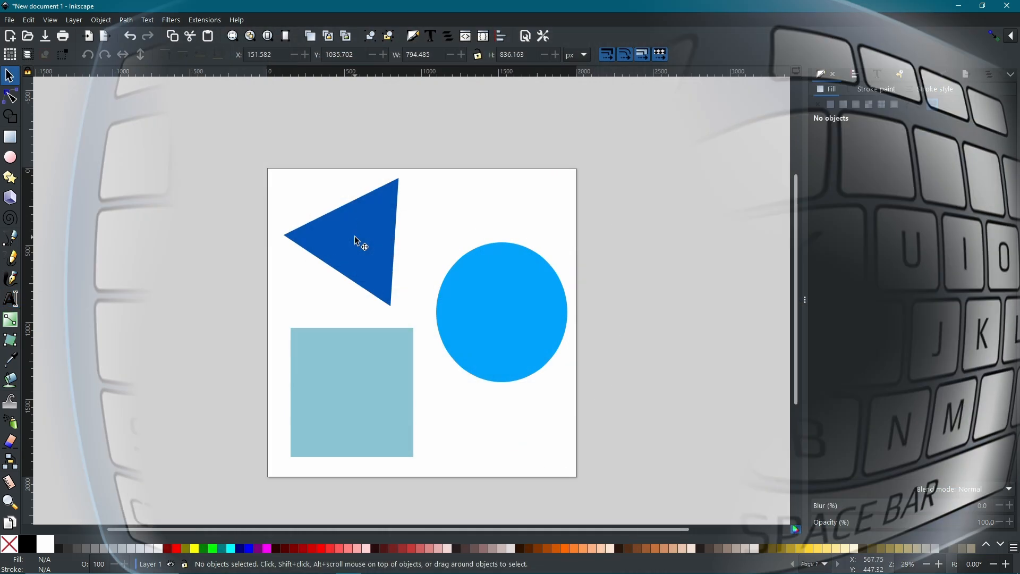
{"action": "left_click", "coordinate": [356, 241]}
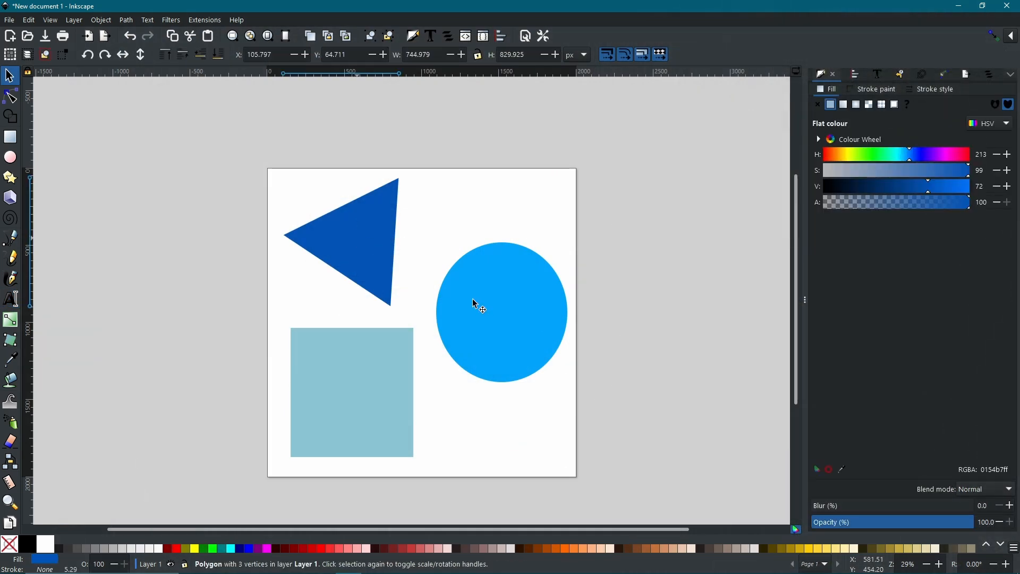
- Copy the triangle's dark blue onto the circle with the Dropper tool and undo the colour change
{"action": "left_click", "coordinate": [531, 331]}
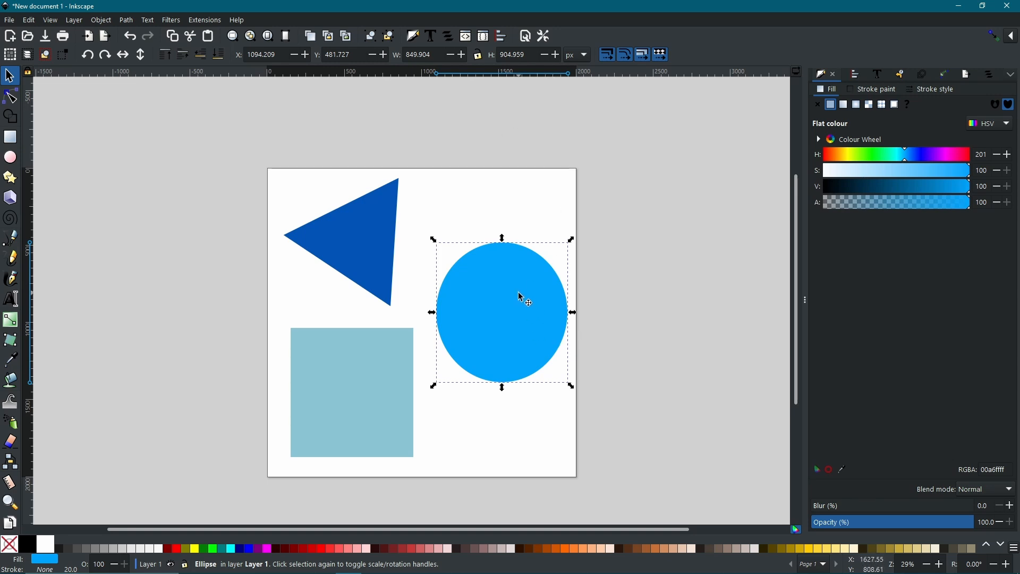
{"action": "left_click", "coordinate": [11, 361]}
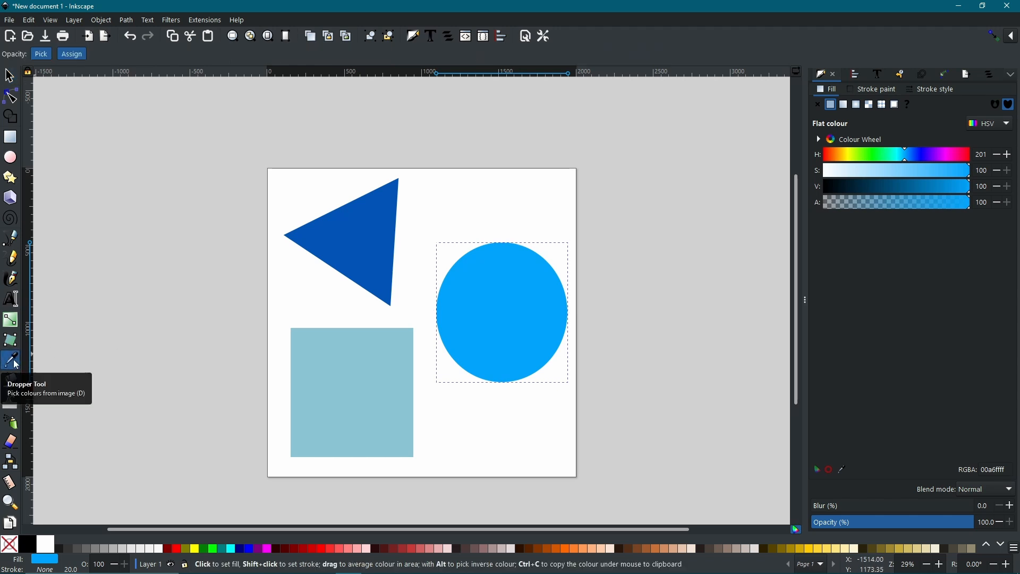
{"action": "left_click", "coordinate": [373, 226]}
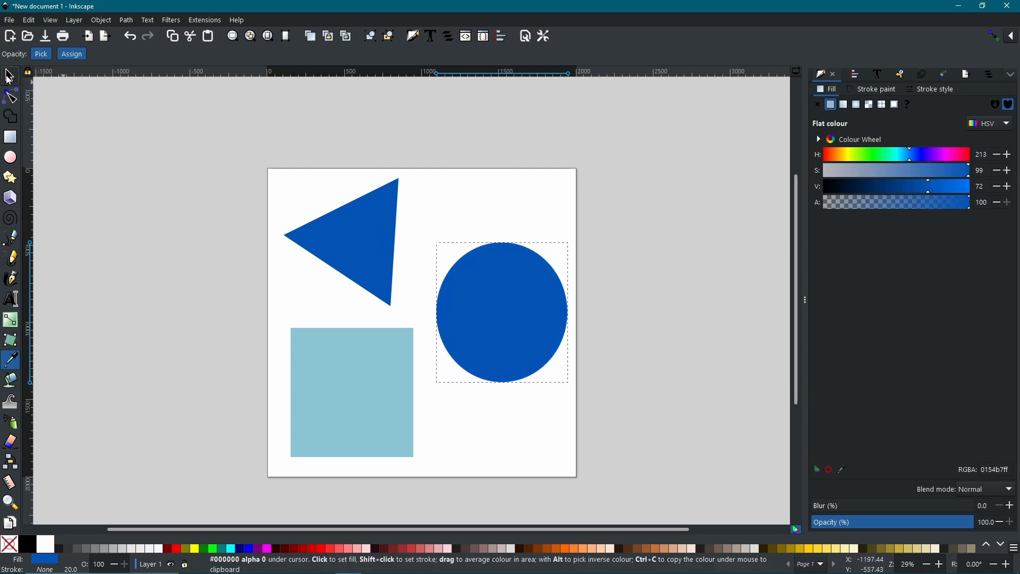
{"action": "left_click", "coordinate": [9, 77]}
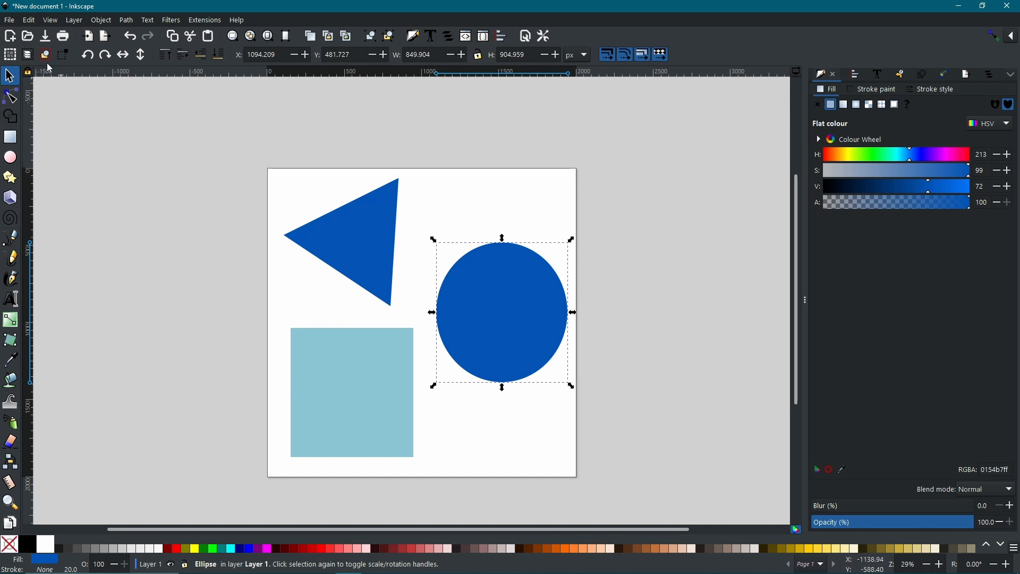
{"action": "key", "text": "ctrl+z"}
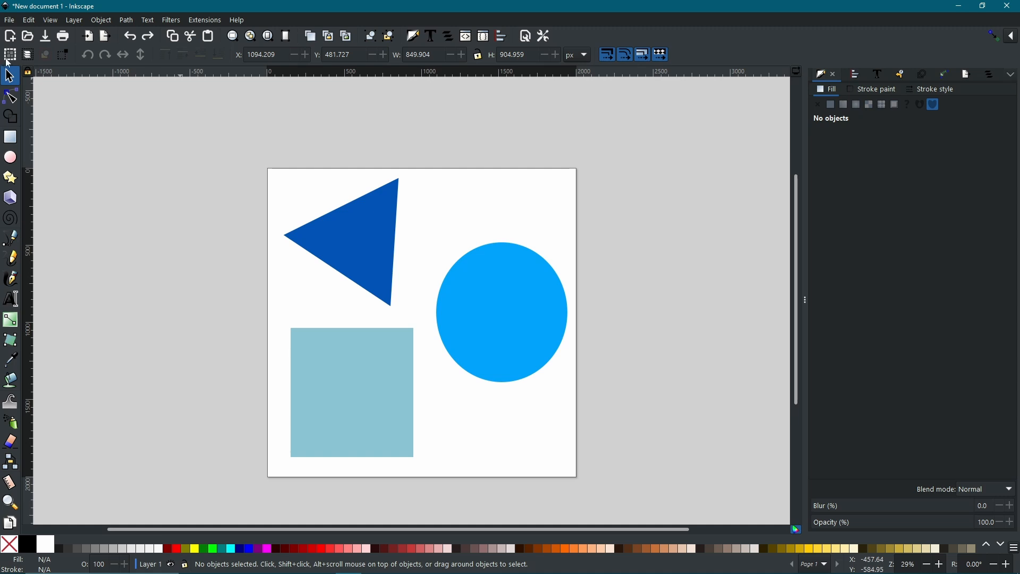
- Recolour the circle with the triangle's dark blue 0154b7 using the Dropper tool, and return to the Selector tool
{"action": "left_click", "coordinate": [519, 298]}
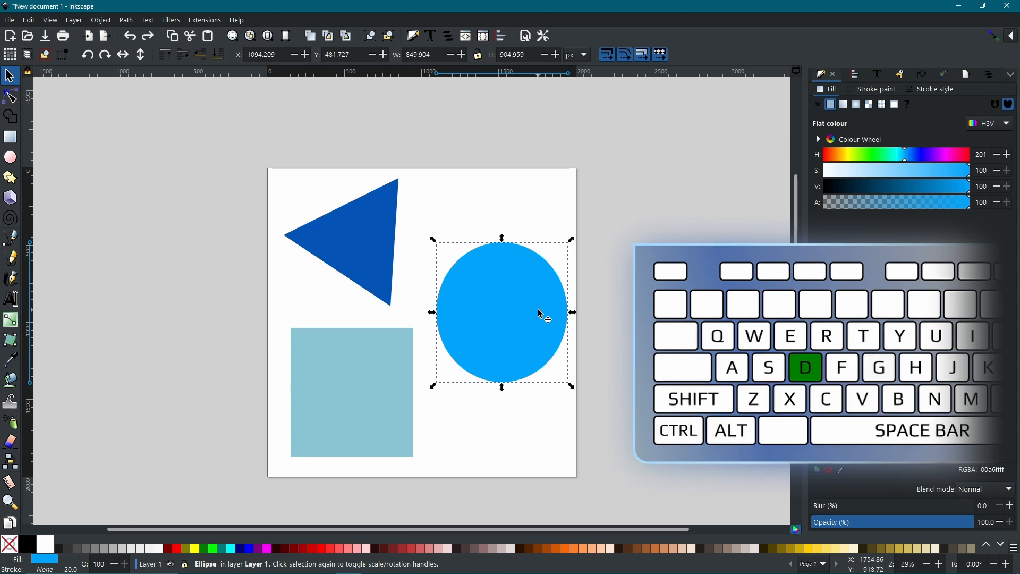
{"action": "key", "text": "d"}
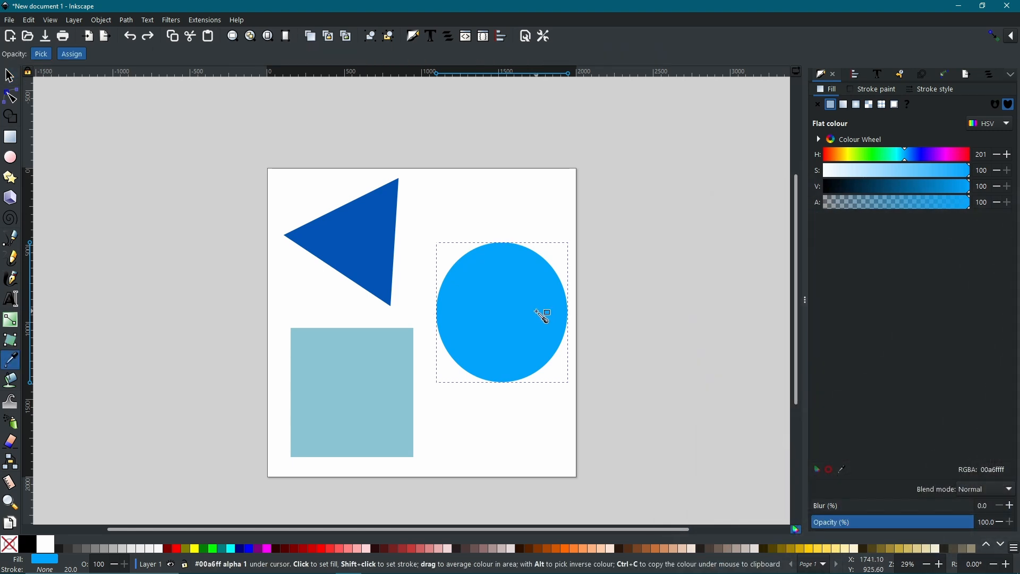
{"action": "left_click", "coordinate": [377, 257]}
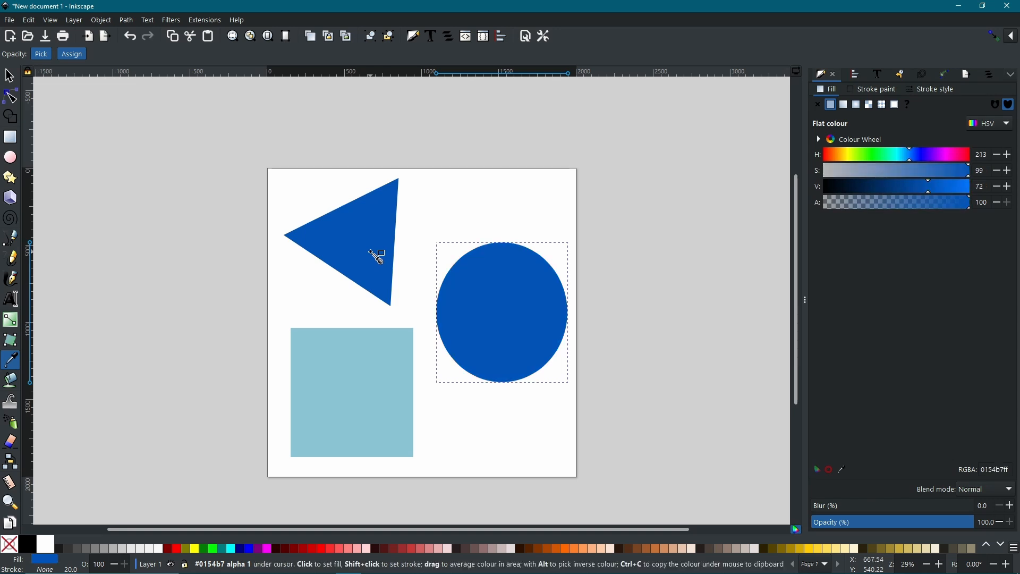
{"action": "key", "text": "s"}
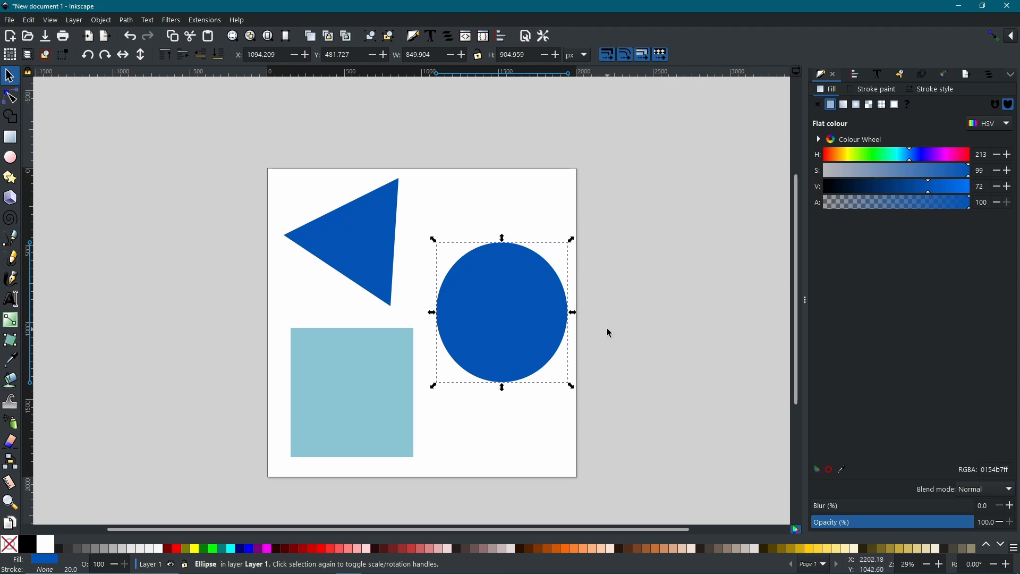
- Clear the selection, switch to the Dropper tool and return to the Selector tool
{"action": "key", "text": "ctrl"}
{"action": "key", "text": "t"}
{"action": "left_click", "coordinate": [585, 293]}
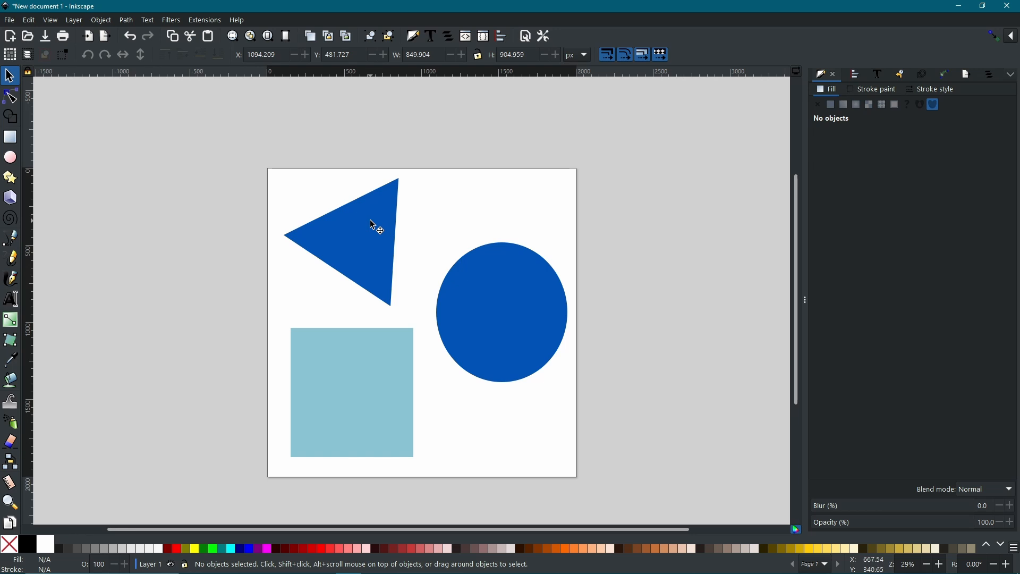
{"action": "key", "text": "d"}
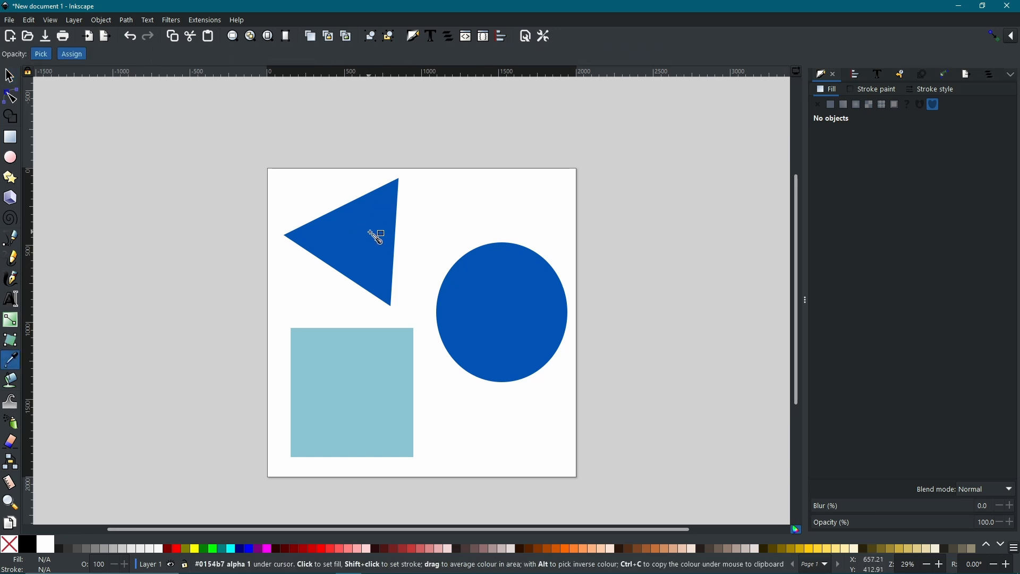
{"action": "key", "text": "s"}
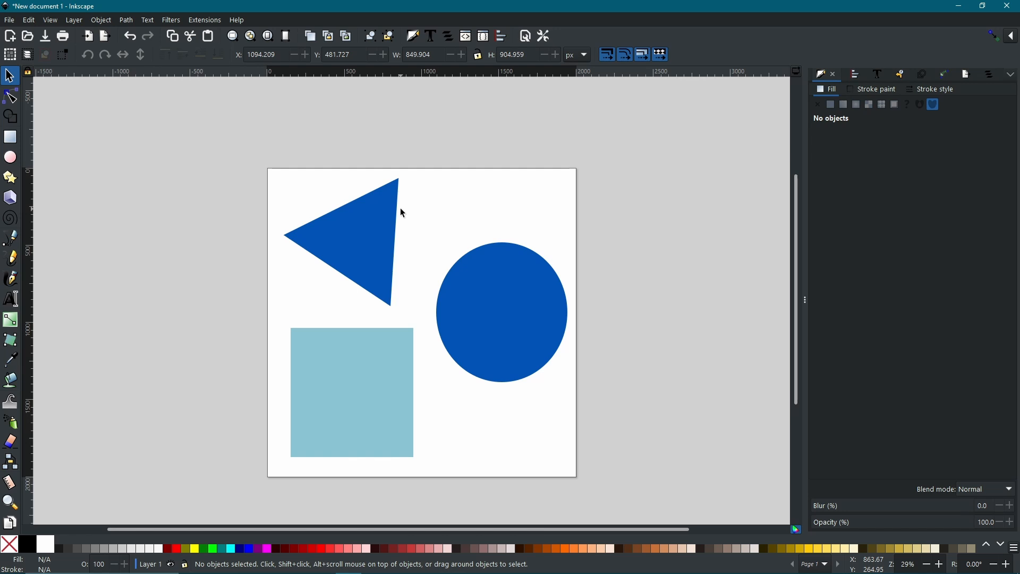
- Select the dark blue circle and activate the Node tool
{"action": "left_click", "coordinate": [557, 296]}
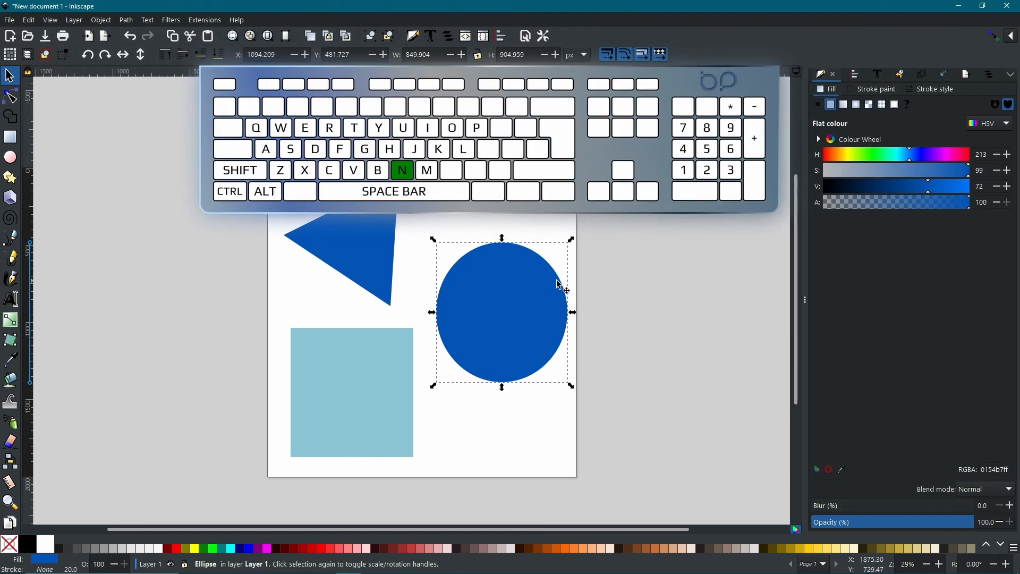
{"action": "key", "text": "n"}
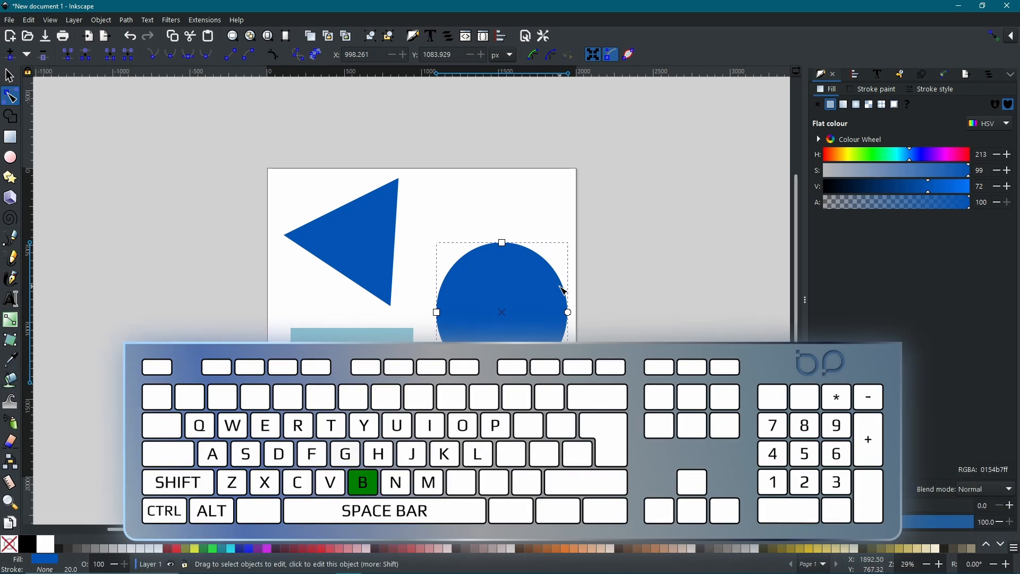
- Draw a closed four-sided path about 1023 by 480 px above the circle with the Pen tool, and activate the Text tool
{"action": "key", "text": "b"}
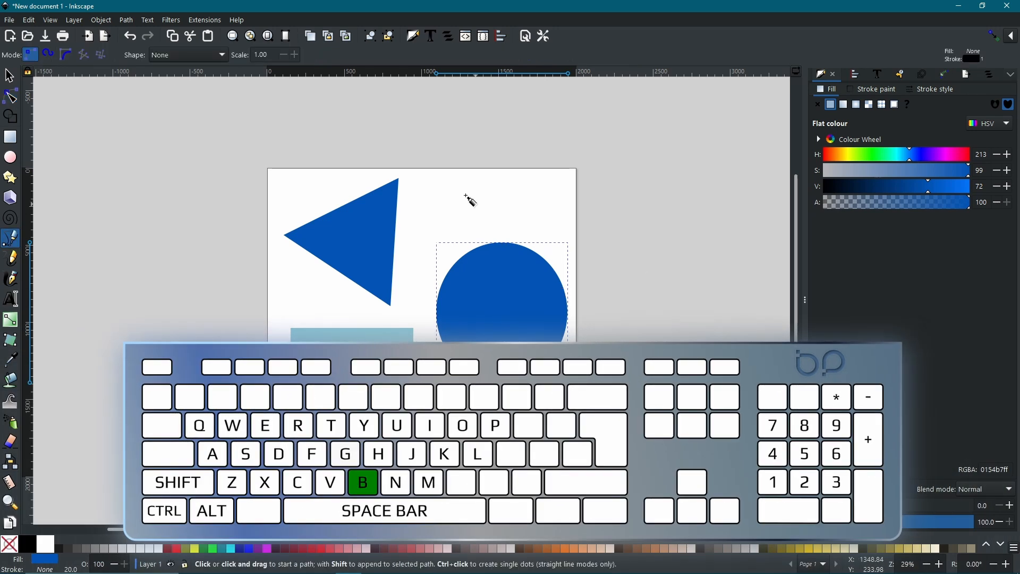
{"action": "left_click", "coordinate": [461, 160]}
{"action": "left_click", "coordinate": [601, 158]}
{"action": "left_click", "coordinate": [620, 231]}
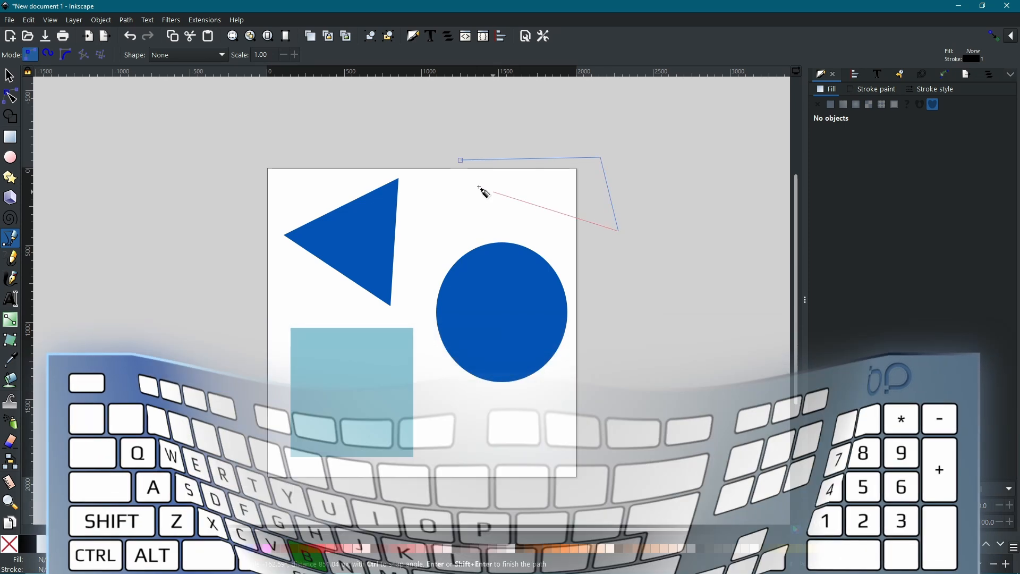
{"action": "left_click", "coordinate": [473, 186]}
{"action": "left_click", "coordinate": [461, 160]}
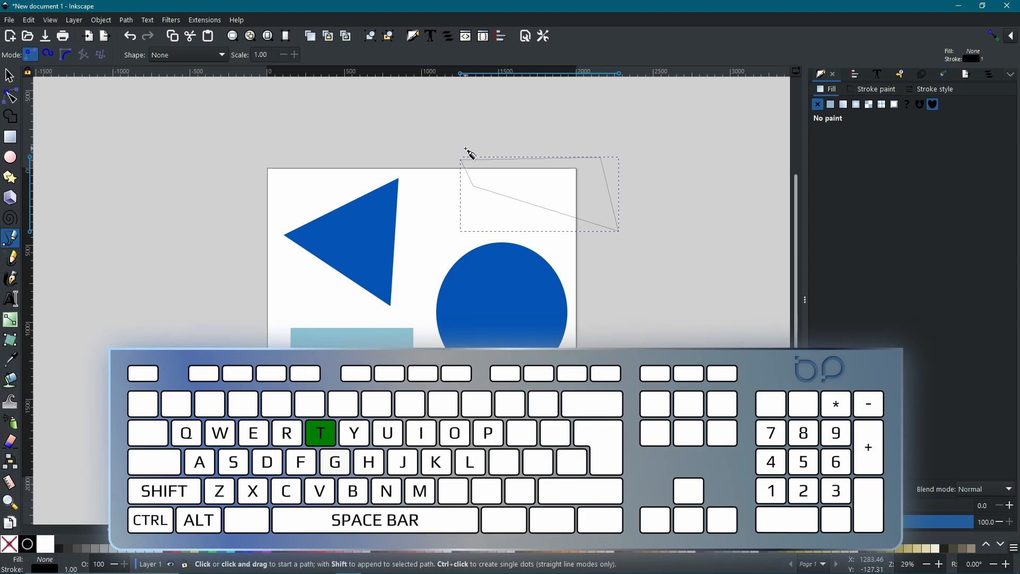
{"action": "key", "text": "t"}
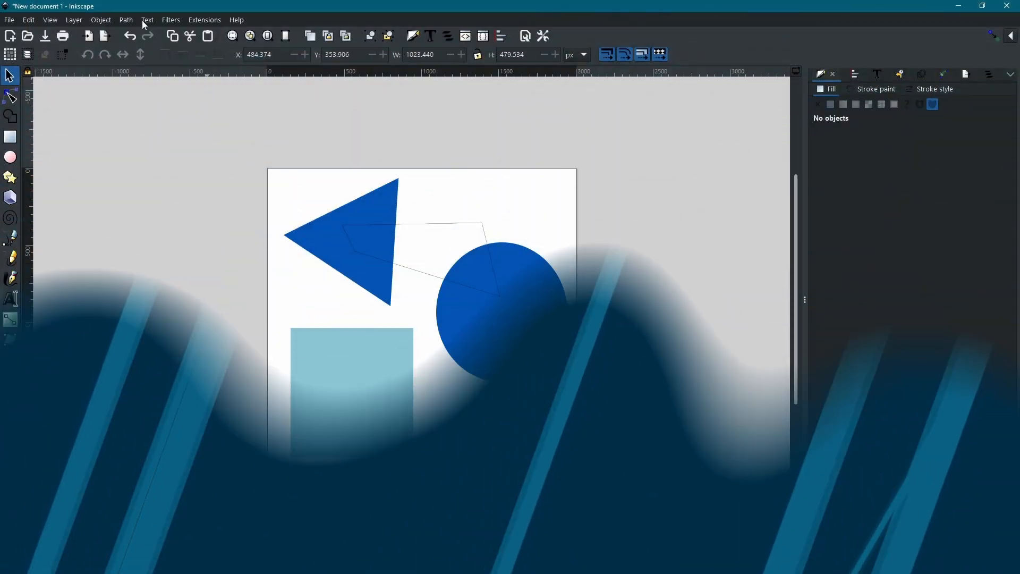
- Convert the circle to a path with Object to Path, display its nodes and clear the selection
{"action": "left_click", "coordinate": [129, 19]}
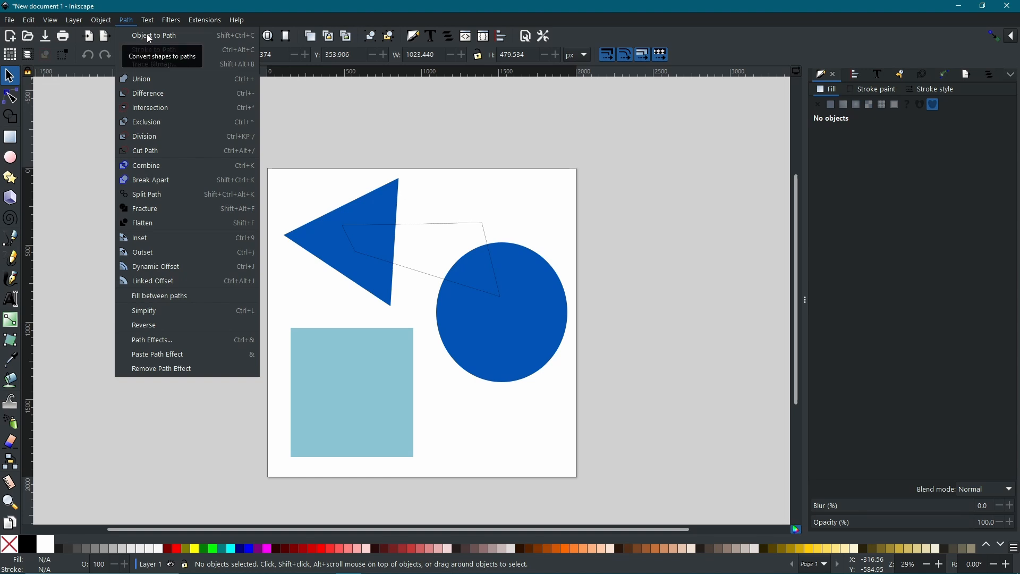
{"action": "left_click", "coordinate": [294, 88]}
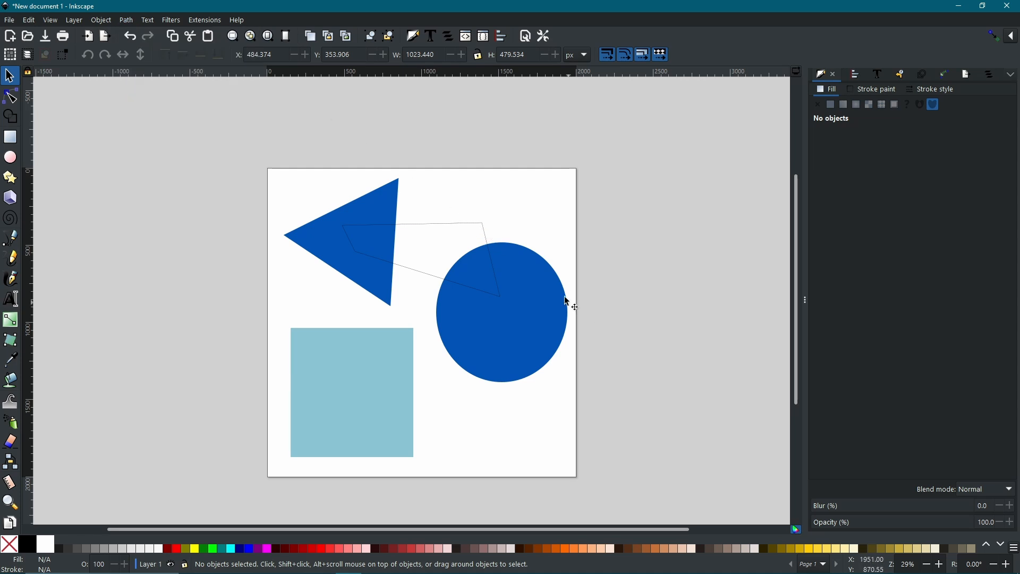
{"action": "left_click", "coordinate": [547, 291]}
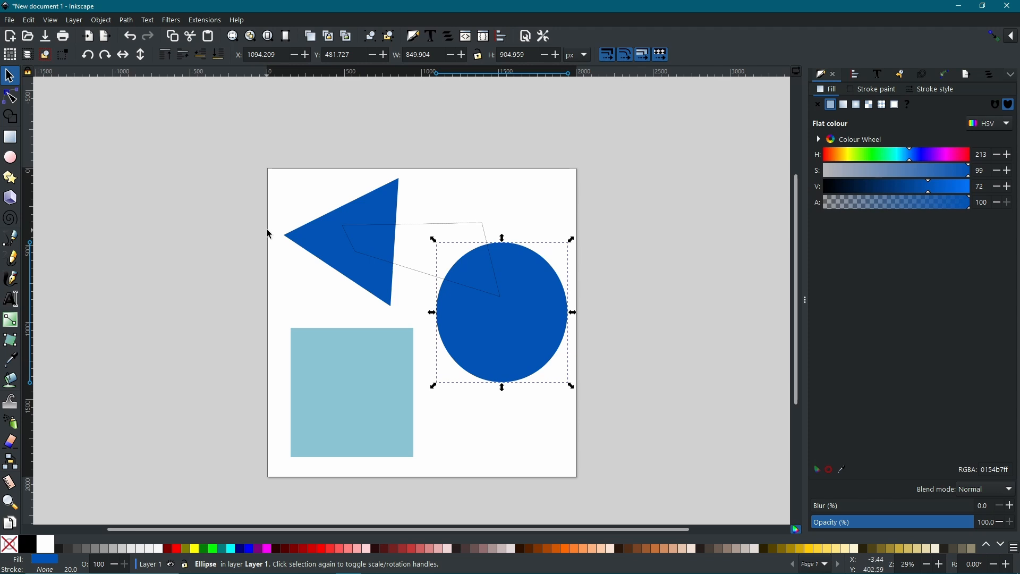
{"action": "left_click", "coordinate": [124, 24]}
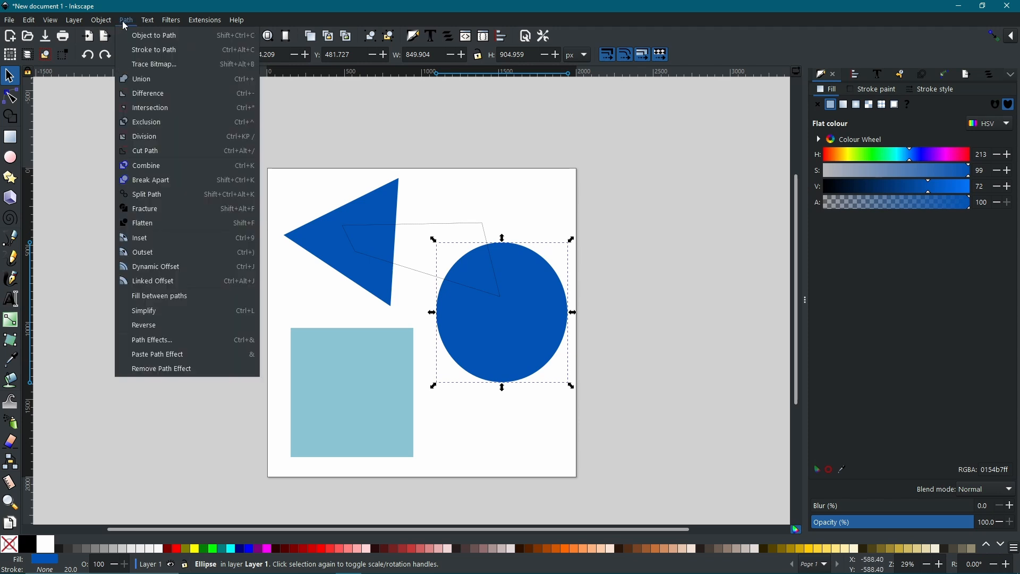
{"action": "left_click", "coordinate": [137, 38]}
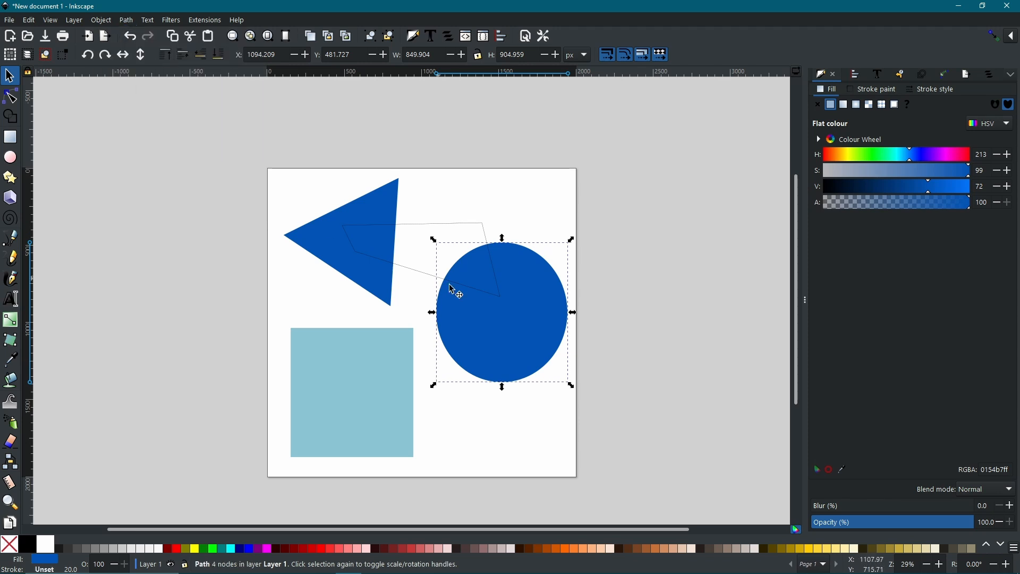
{"action": "double_click", "coordinate": [485, 295]}
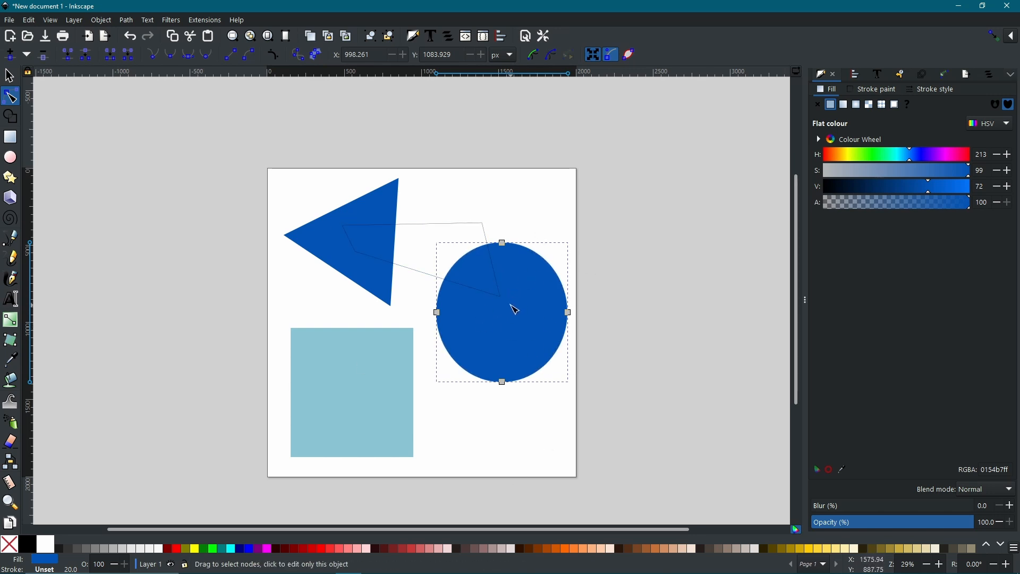
{"action": "key", "text": "Escape"}
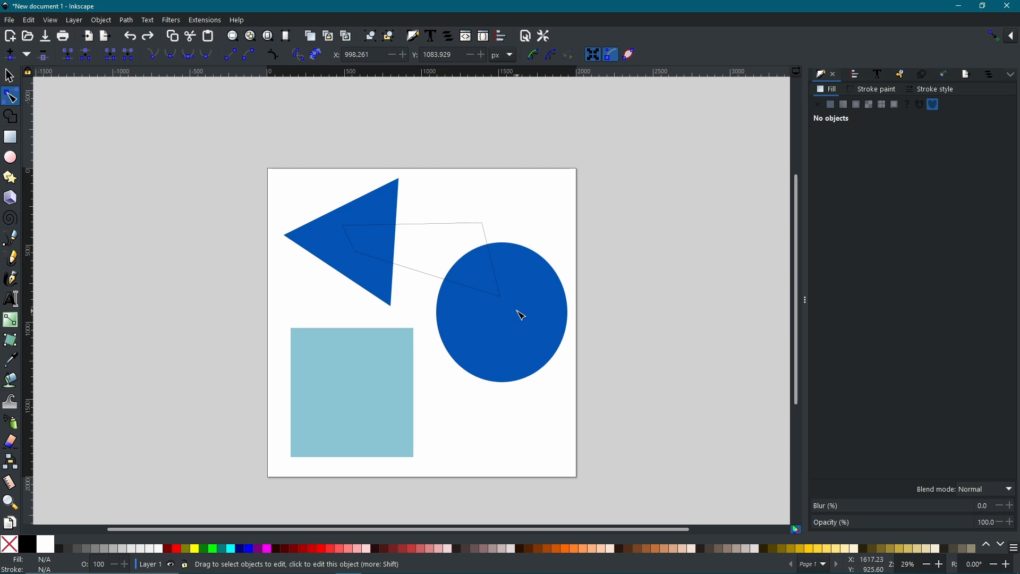
- Select the circle with the Node tool and apply Object to Path to it
{"action": "left_click", "coordinate": [522, 315]}
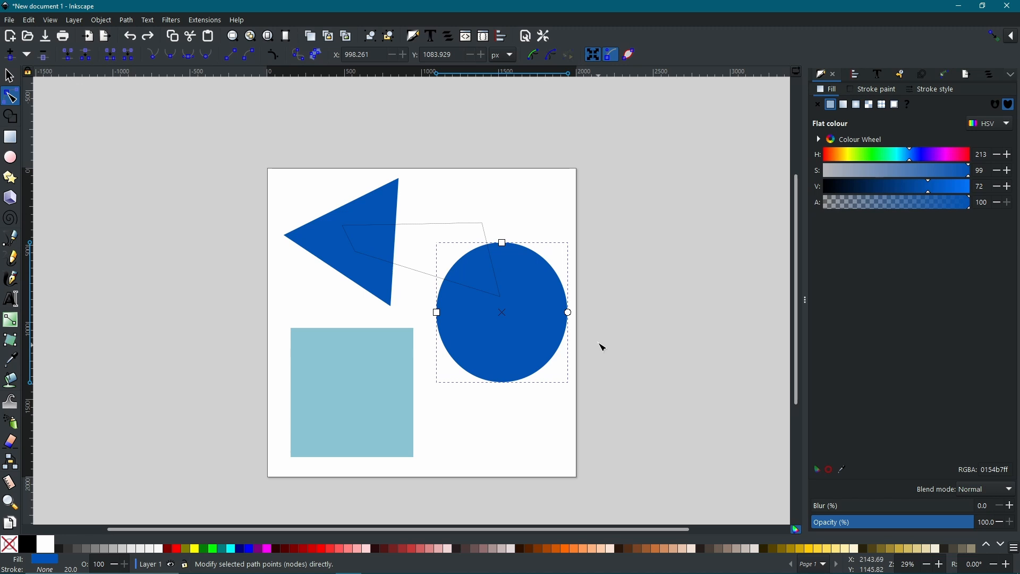
{"action": "key", "text": "ctrl+shift+c"}
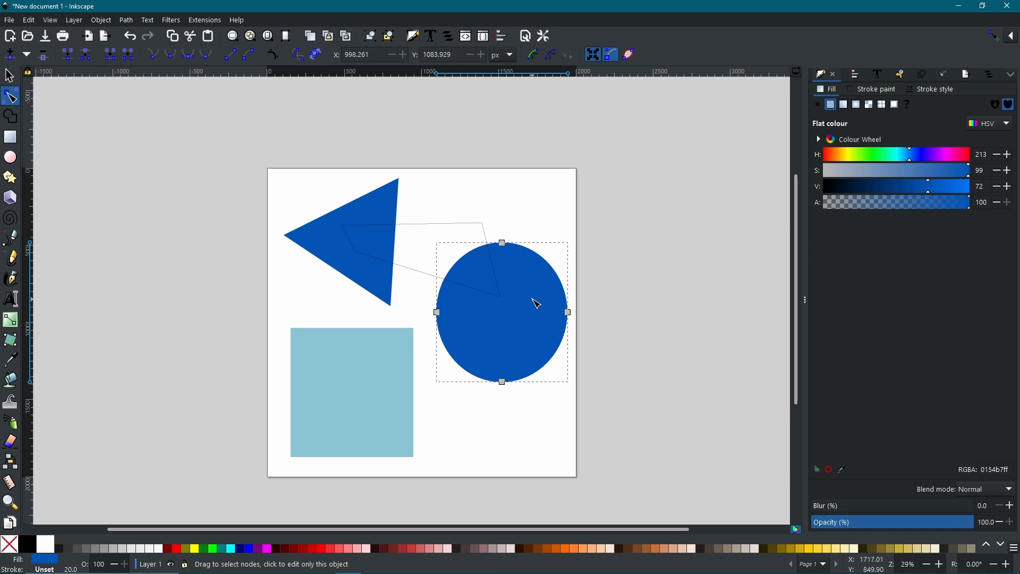
- Give the light blue square a black stroke and remove its fill
{"action": "left_click", "coordinate": [357, 406]}
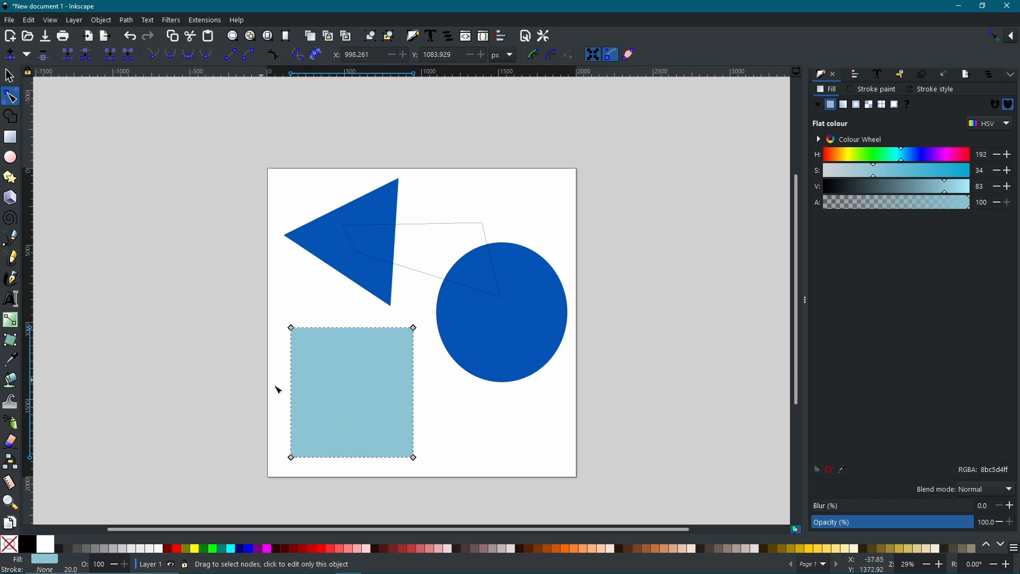
{"action": "left_click", "coordinate": [27, 546], "text": "shift"}
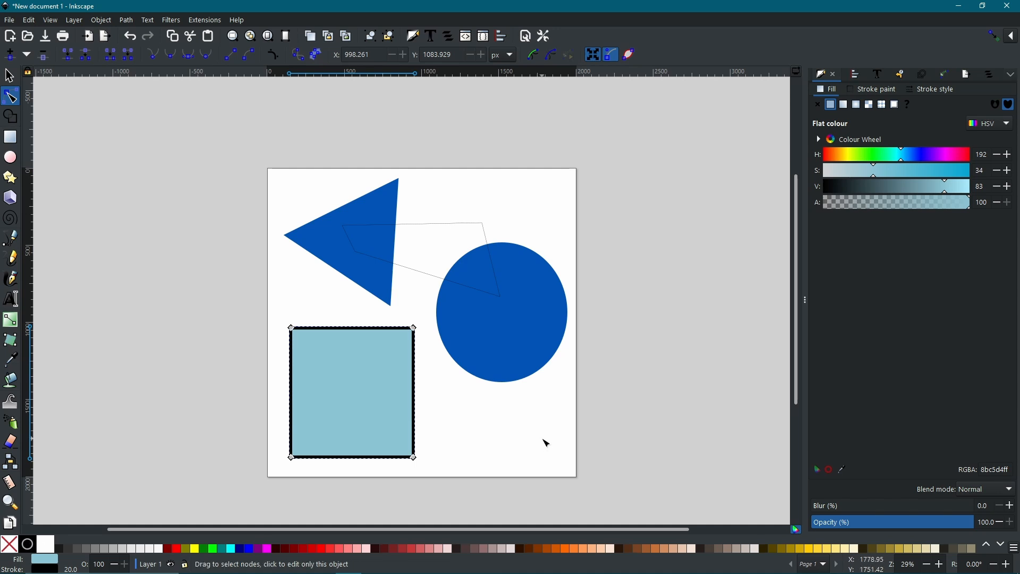
{"action": "left_click", "coordinate": [8, 546]}
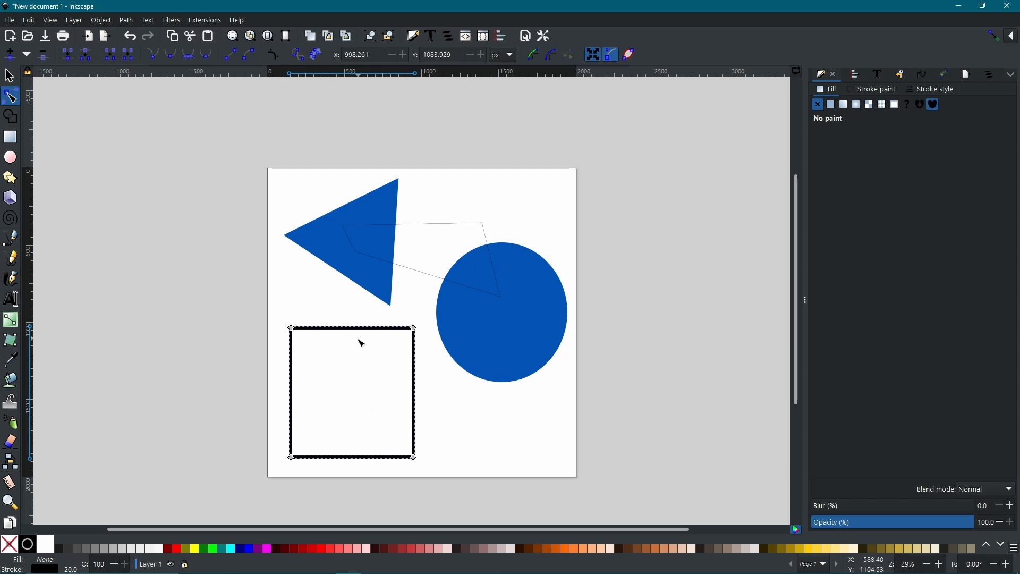
- Convert the square's black stroke to a path with Stroke to Path and select the outer nodes at its upper-right corner
{"action": "scroll", "coordinate": [349, 340], "scroll_direction": "up", "scroll_amount": 3, "text": "ctrl"}
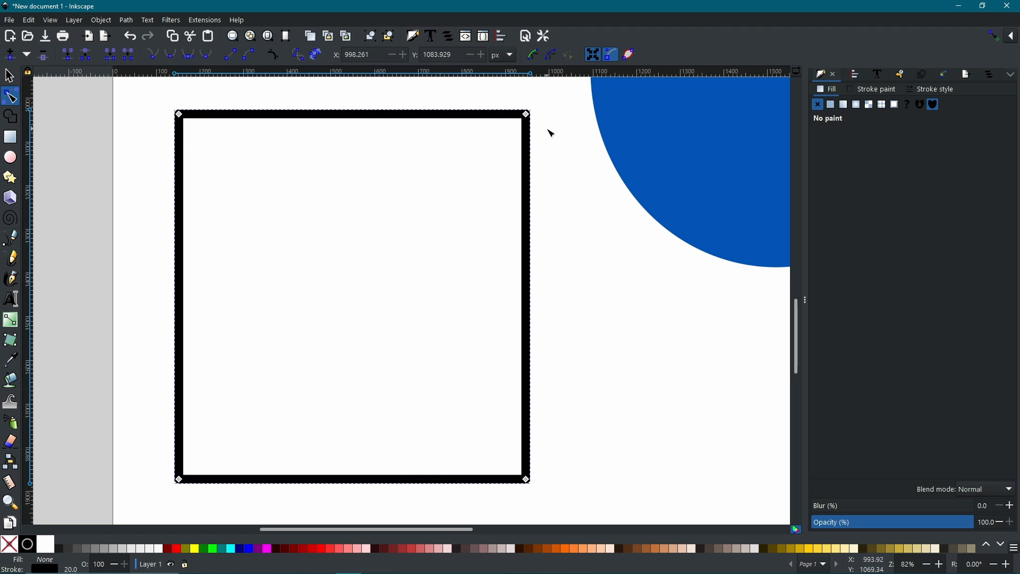
{"action": "left_click", "coordinate": [128, 22]}
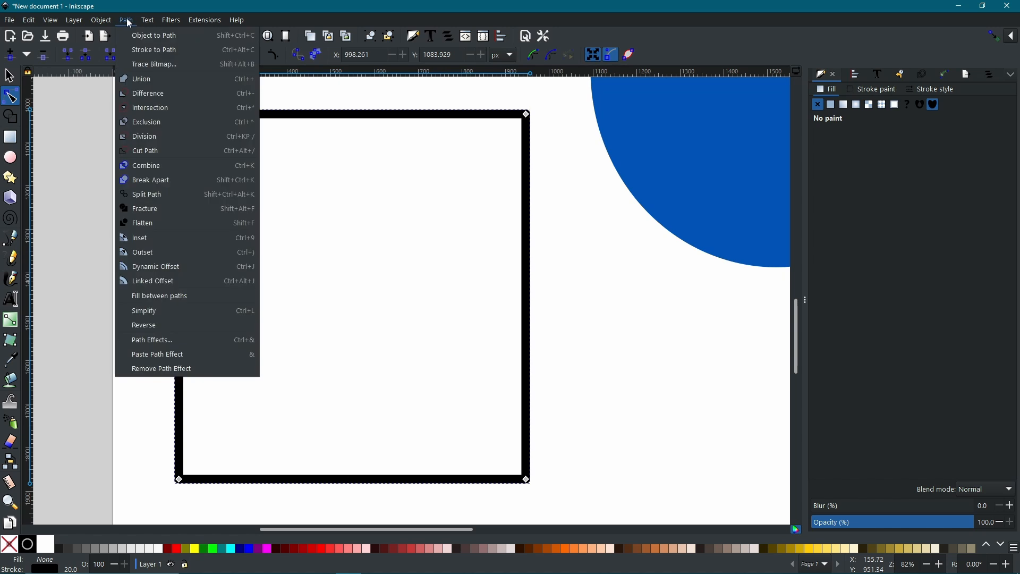
{"action": "left_click", "coordinate": [140, 52]}
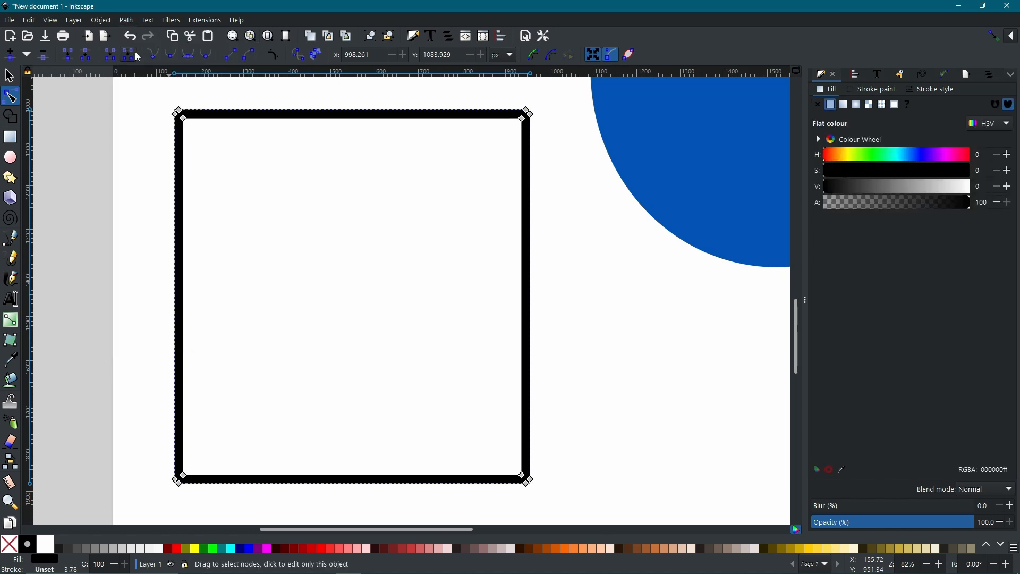
{"action": "scroll", "coordinate": [534, 130], "scroll_direction": "up", "scroll_amount": 4}
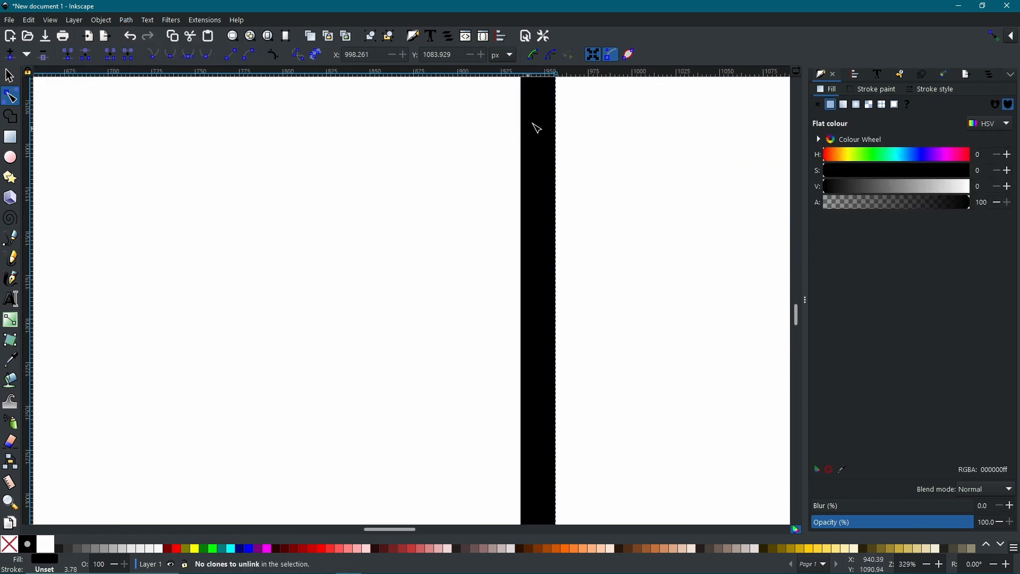
{"action": "left_click_drag", "start_coordinate": [495, 242], "coordinate": [492, 252]}
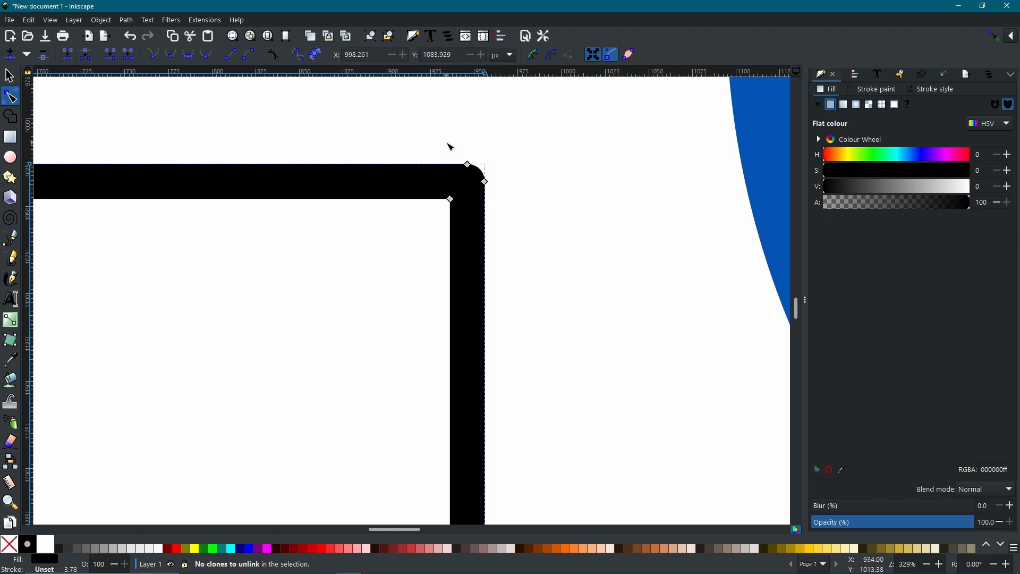
{"action": "left_click_drag", "start_coordinate": [461, 154], "coordinate": [512, 212]}
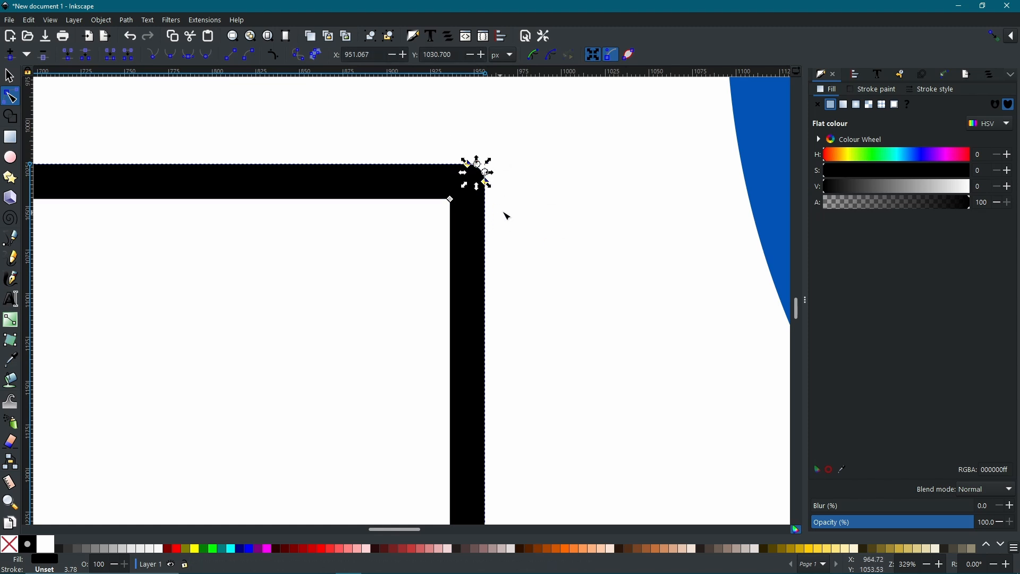
{"action": "scroll", "coordinate": [507, 218], "scroll_direction": "down", "scroll_amount": 1}
{"action": "scroll", "coordinate": [509, 219], "scroll_direction": "down", "scroll_amount": 5}
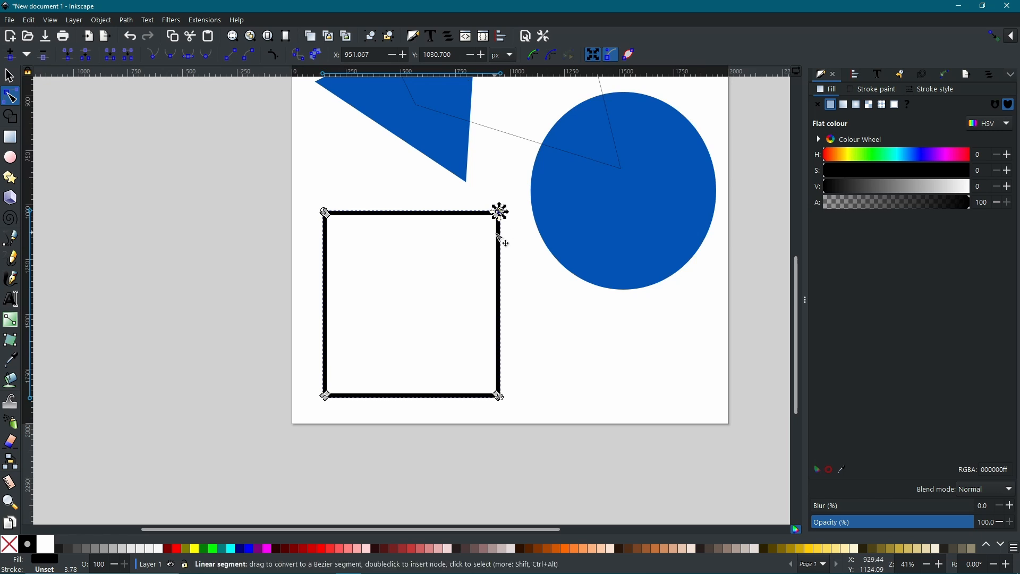
{"action": "left_click", "coordinate": [465, 286]}
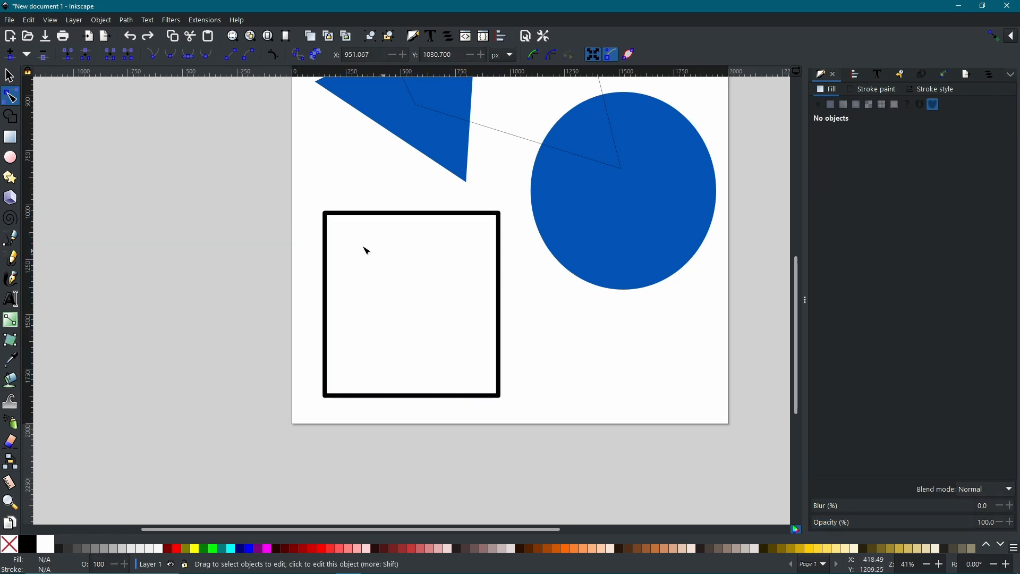
- Reselect the square outline and apply Stroke to Path to turn its stroke into a filled path
{"action": "left_click", "coordinate": [367, 214]}
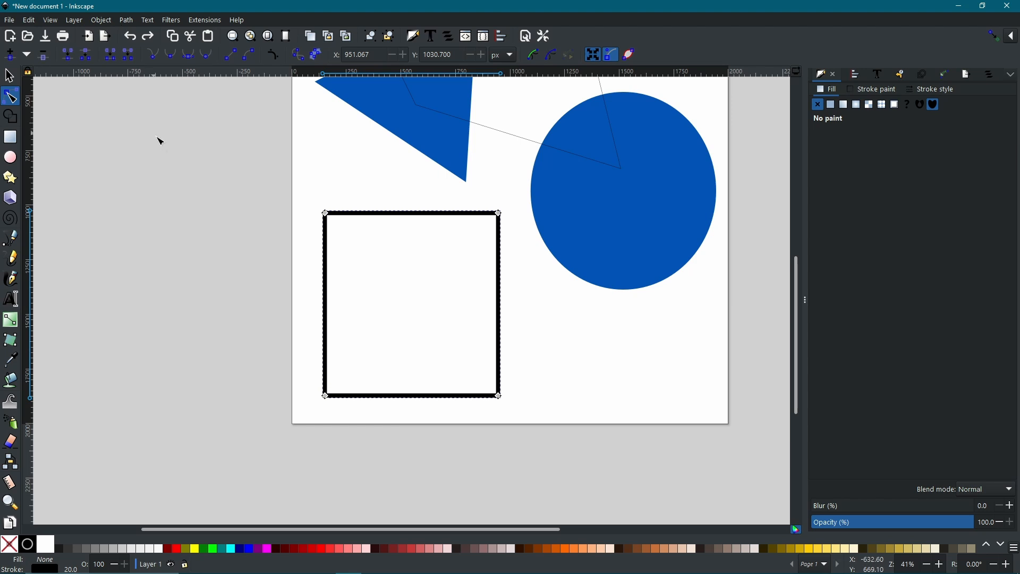
{"action": "key", "text": "ctrl+alt+c"}
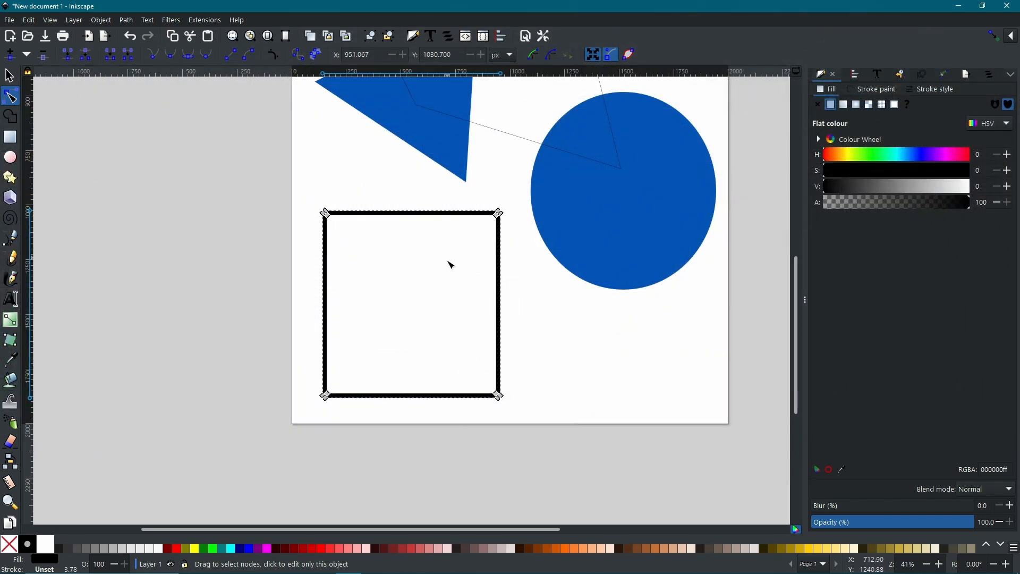
{"action": "key", "text": "ctrl+shift+c"}
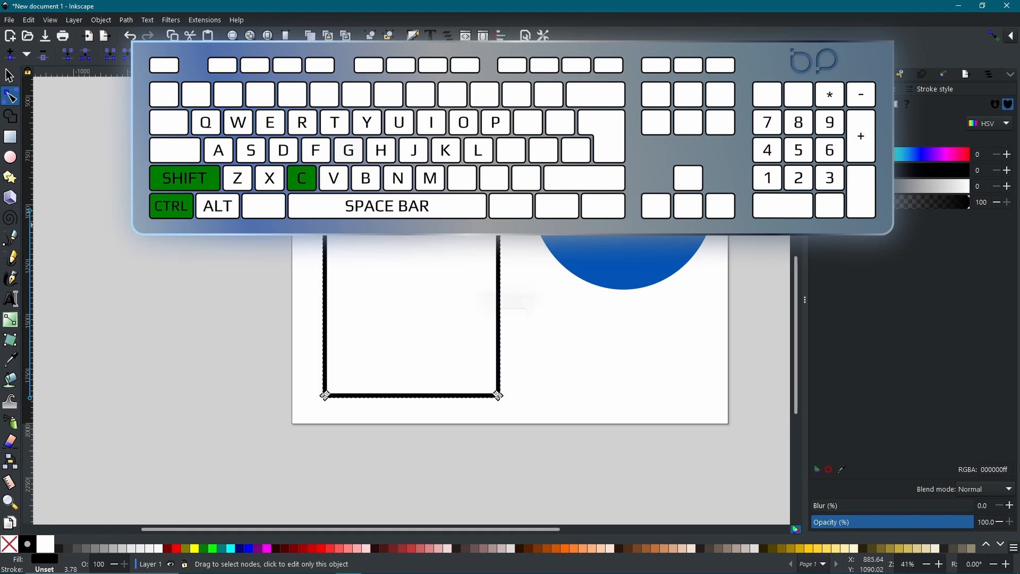
{"action": "key", "text": "ctrl+alt+c"}
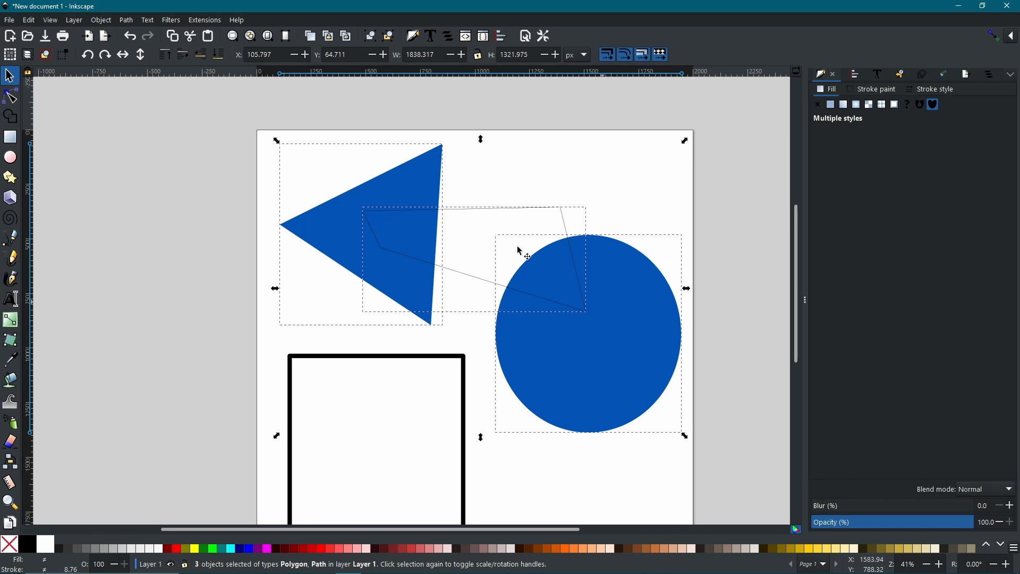
{"action": "left_click", "coordinate": [126, 20]}
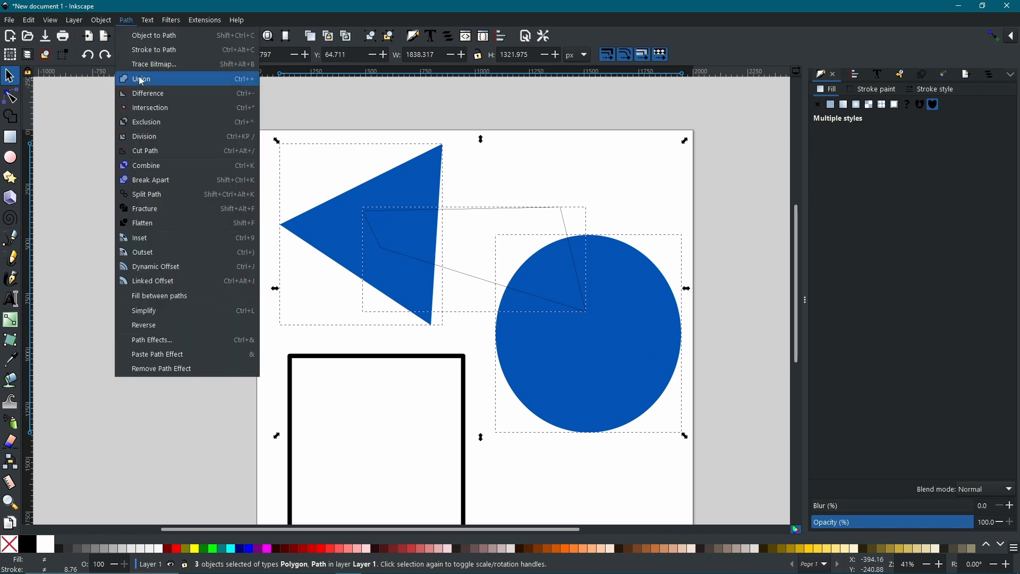
{"action": "left_click", "coordinate": [367, 111]}
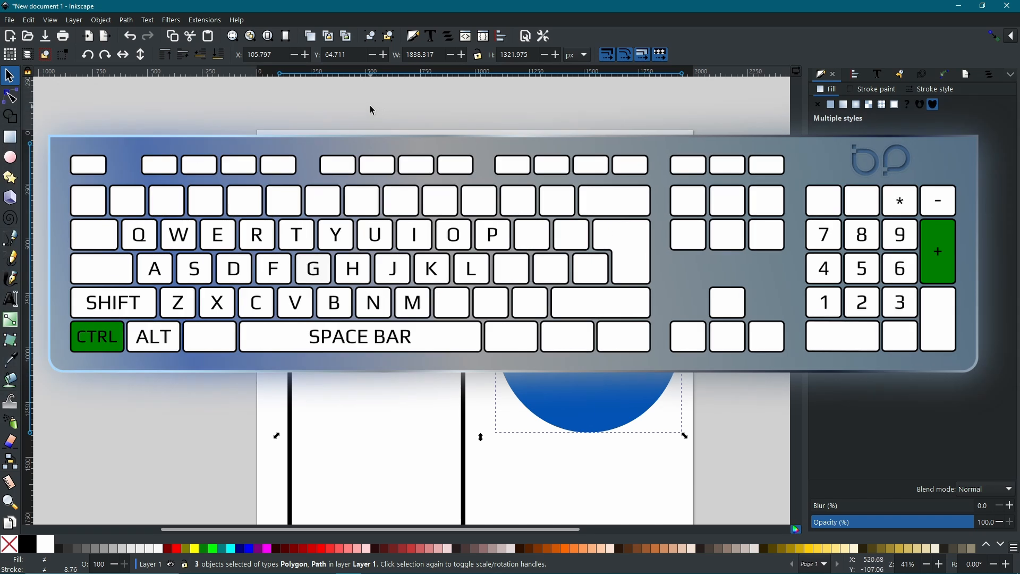
- Combine the blue triangle, the unfilled four-sided path and the blue circle into one shape with Union
{"action": "key", "text": "ctrl"}
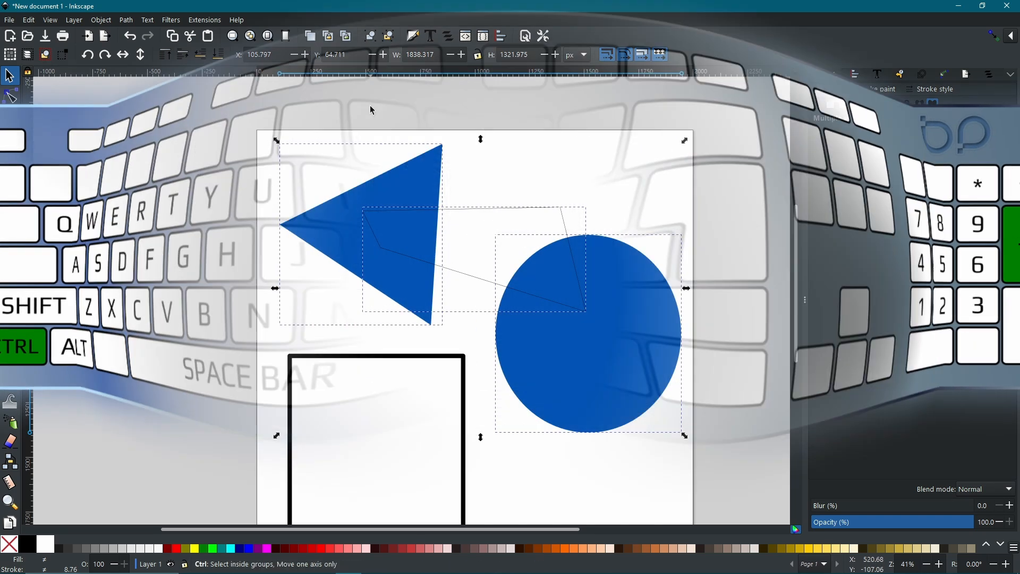
{"action": "key", "text": "ctrl+KP_Add"}
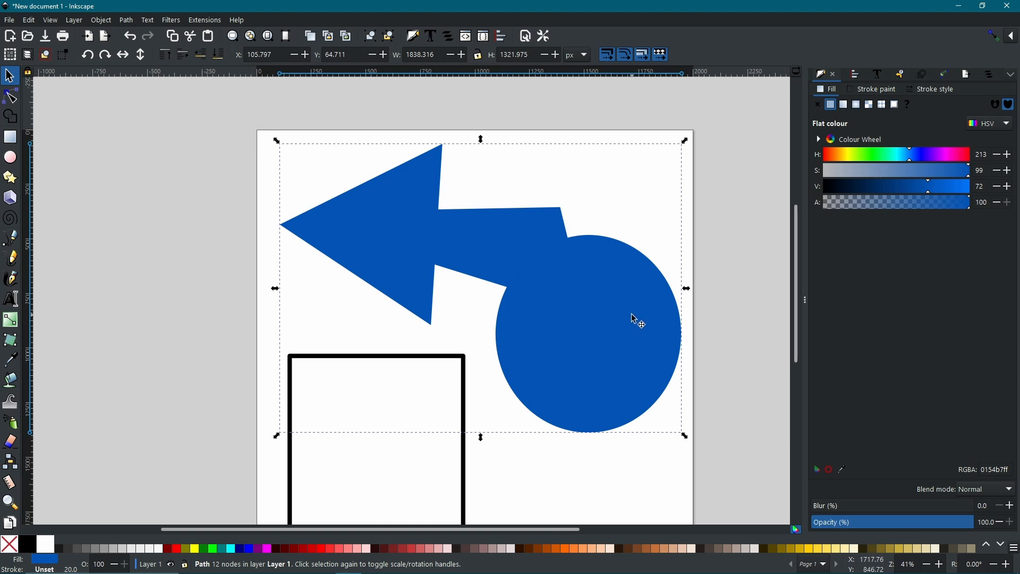
- Cut the unfilled four-sided path out of the blue triangle with Difference, then undo the cut
{"action": "key", "text": "ctrl"}
{"action": "key", "text": "ctrl+minus"}
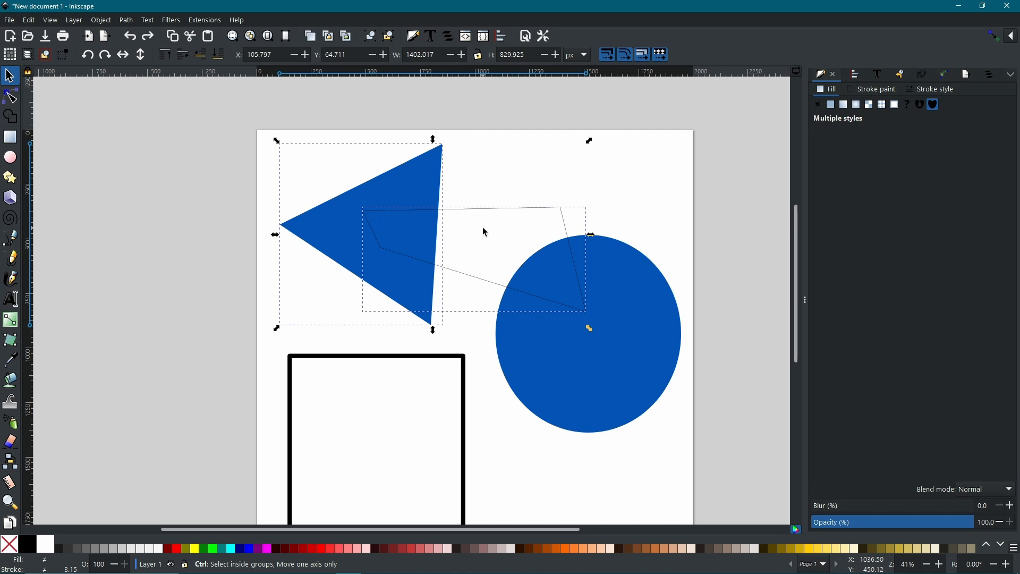
{"action": "key", "text": "ctrl+minus"}
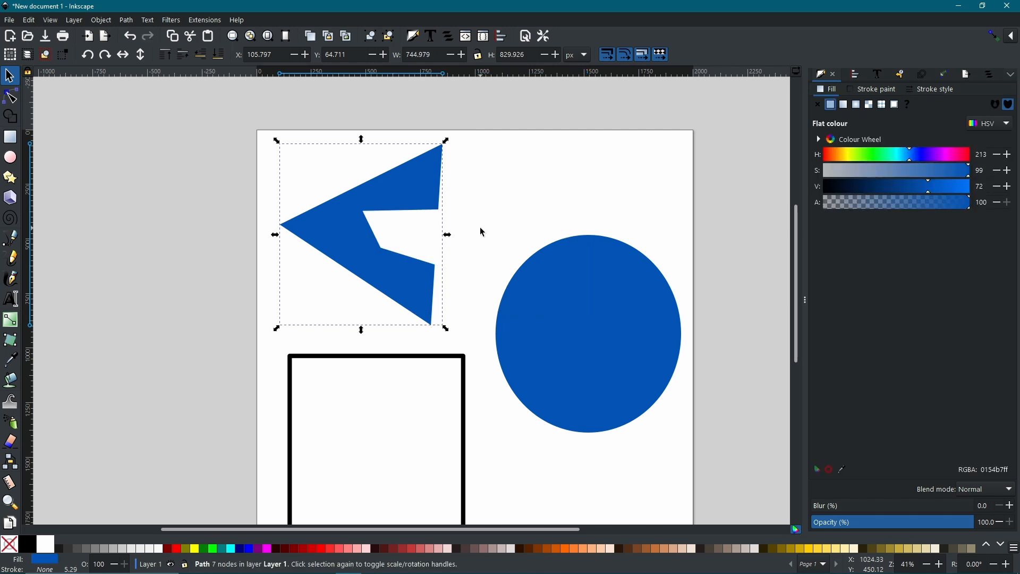
{"action": "key", "text": "ctrl+z"}
- Apply Intersection to the blue triangle and the unfilled four-sided path overlapping it
{"action": "key", "text": "ctrl+a"}
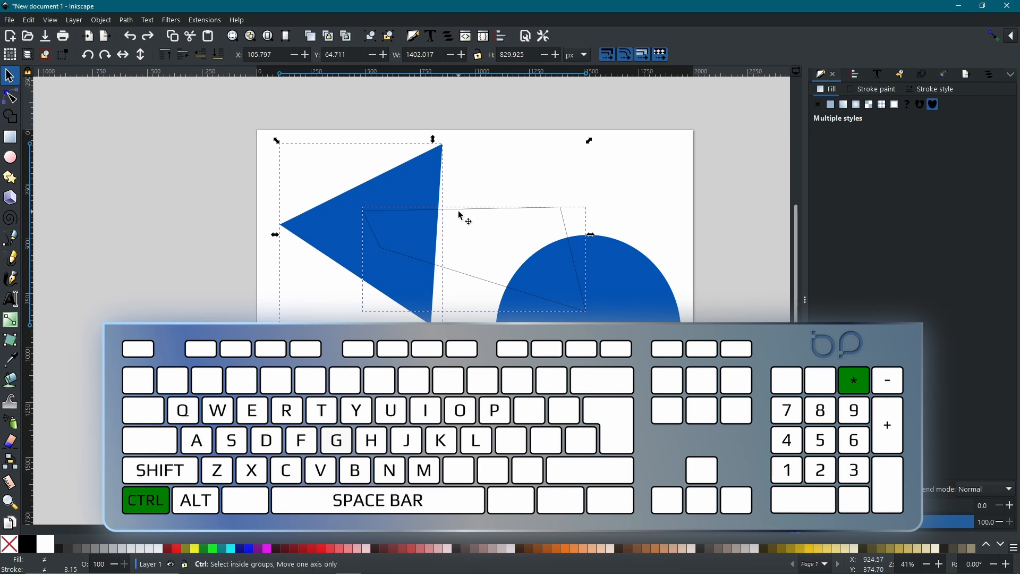
{"action": "key", "text": "ctrl+KP_Multiply"}
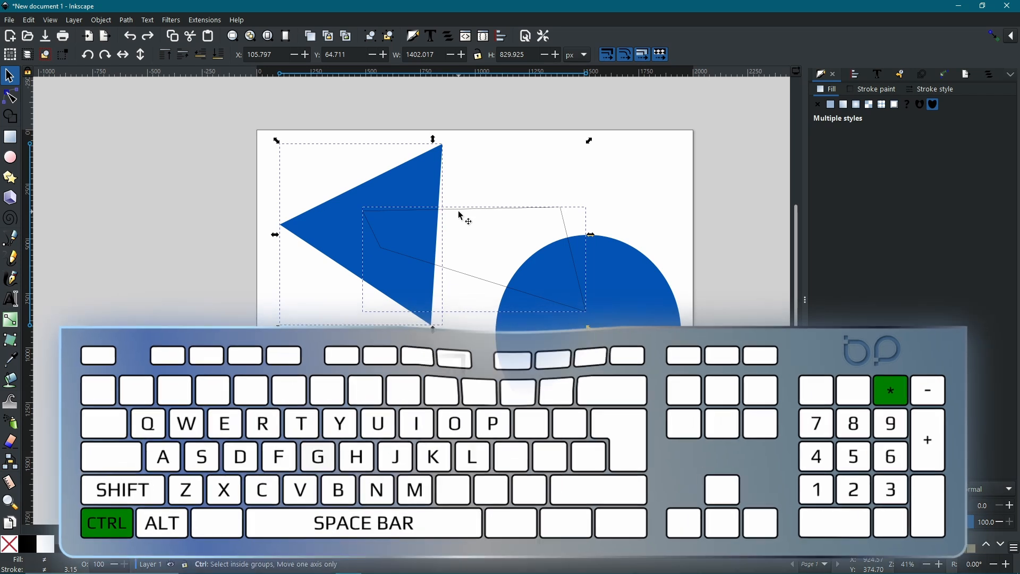